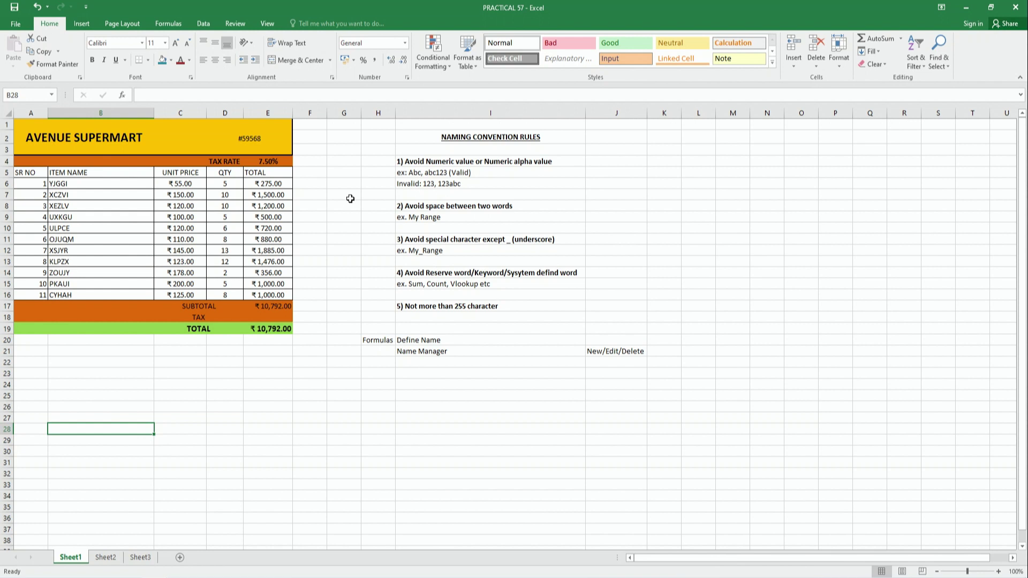
Step: Define the 7.50% tax rate cell E4 as the workbook-scoped name TAX_RATE
{"action": "left_click", "coordinate": [284, 164]}
{"action": "left_click", "coordinate": [167, 26]}
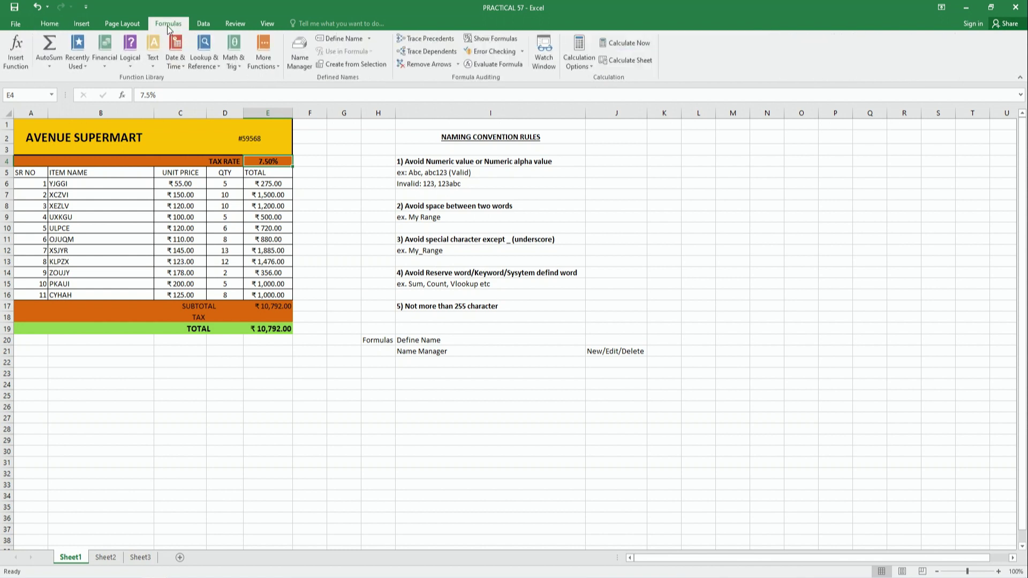
{"action": "left_click", "coordinate": [348, 40]}
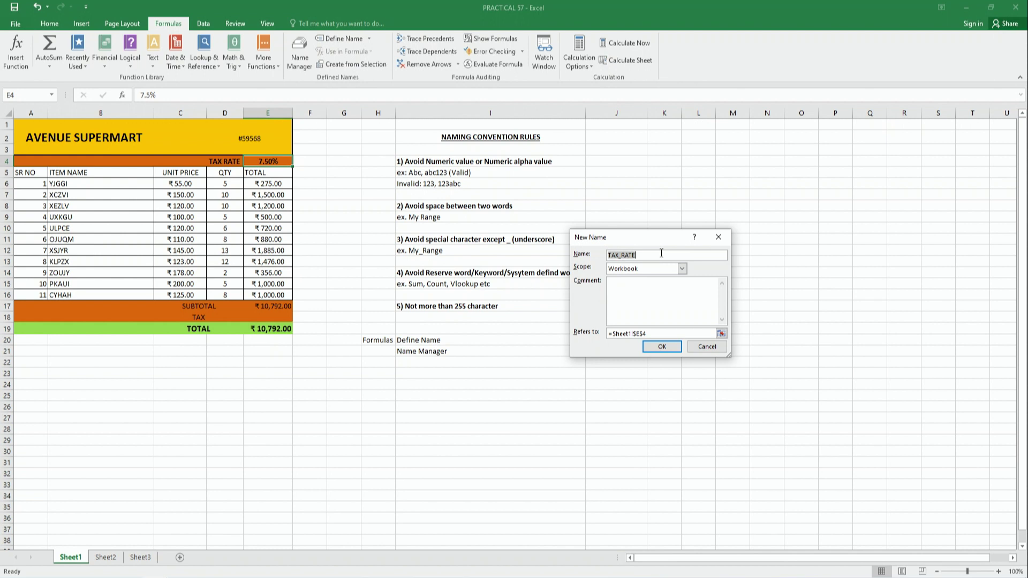
{"action": "left_click", "coordinate": [661, 347]}
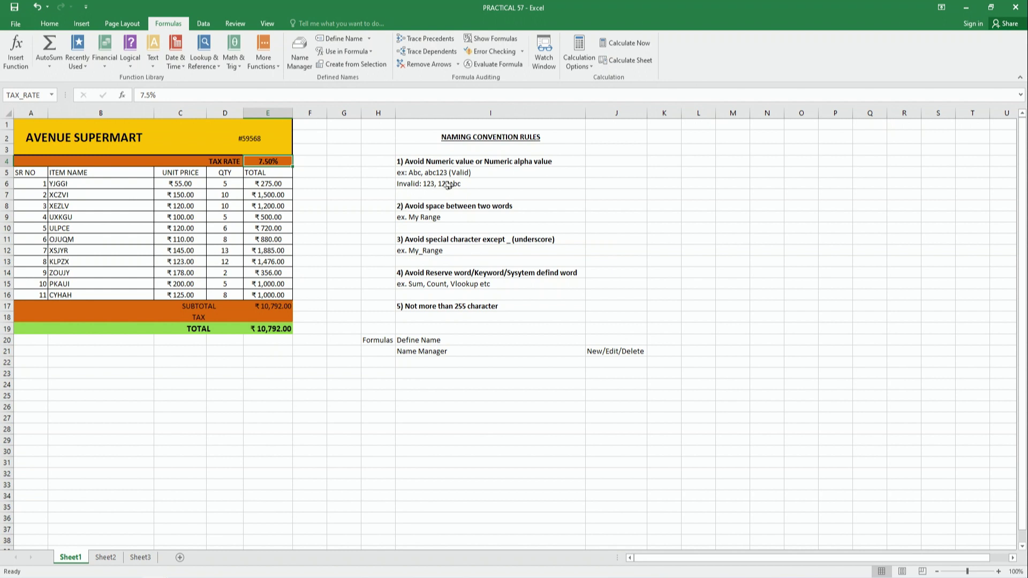
{"action": "left_click", "coordinate": [451, 185]}
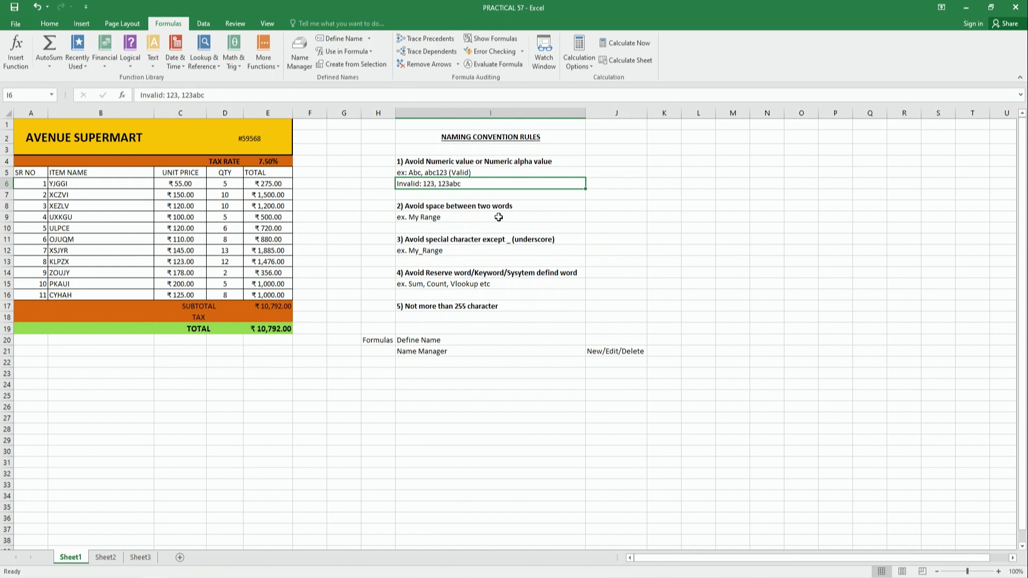
{"action": "key", "text": "Down"}
{"action": "key", "text": "Down"}
{"action": "key", "text": "Down"}
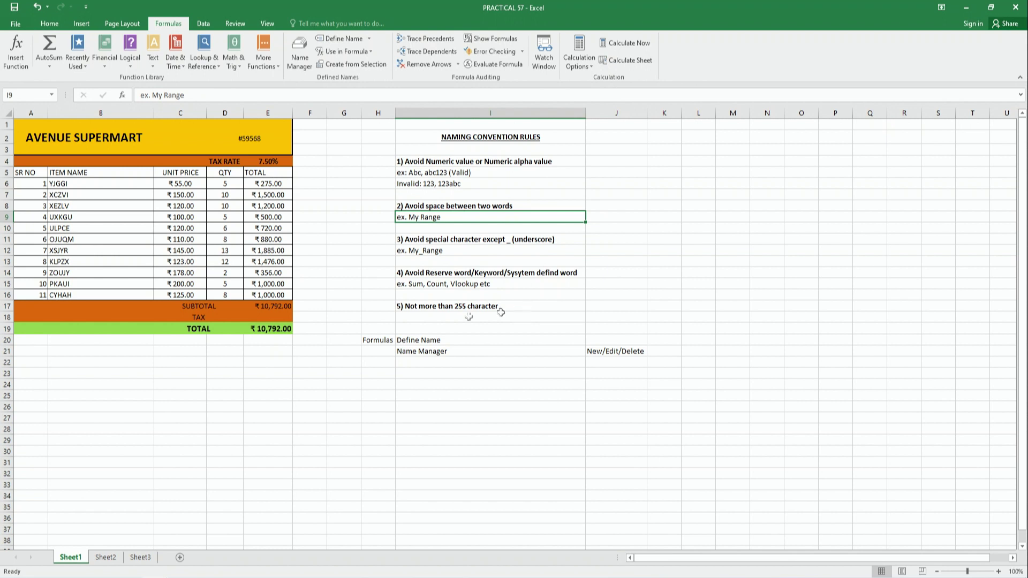
{"action": "left_click", "coordinate": [273, 162]}
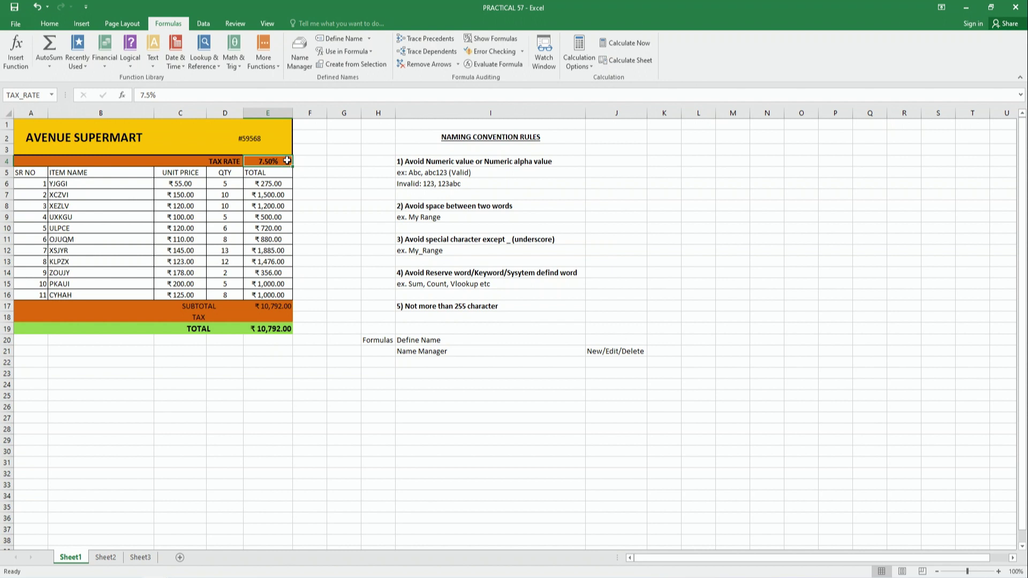
{"action": "left_click", "coordinate": [271, 320]}
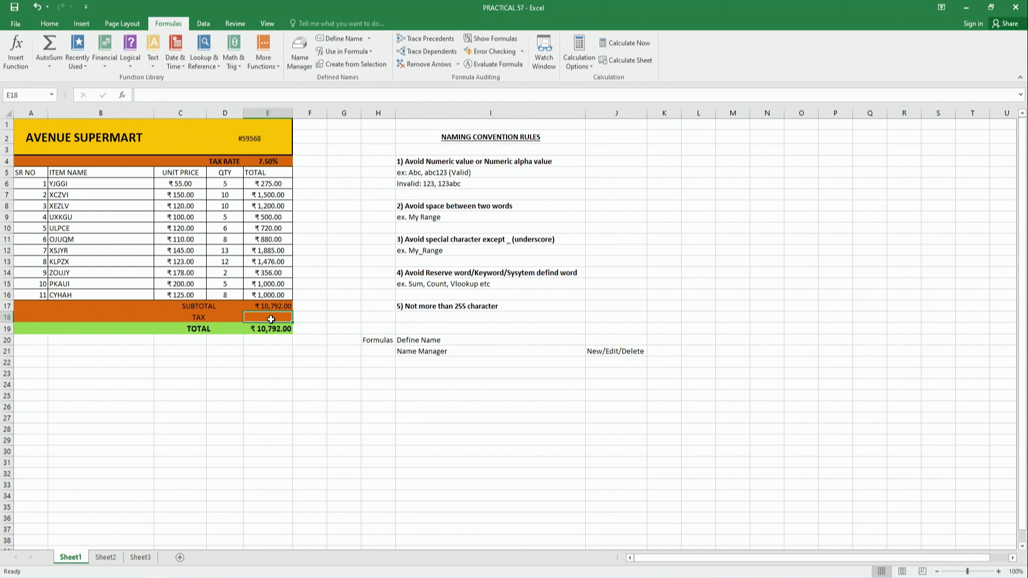
Step: Enter =E17*TAX_RATE in E18 for a ₹809.40 tax, then move to Sheet2
{"action": "type", "text": "="}
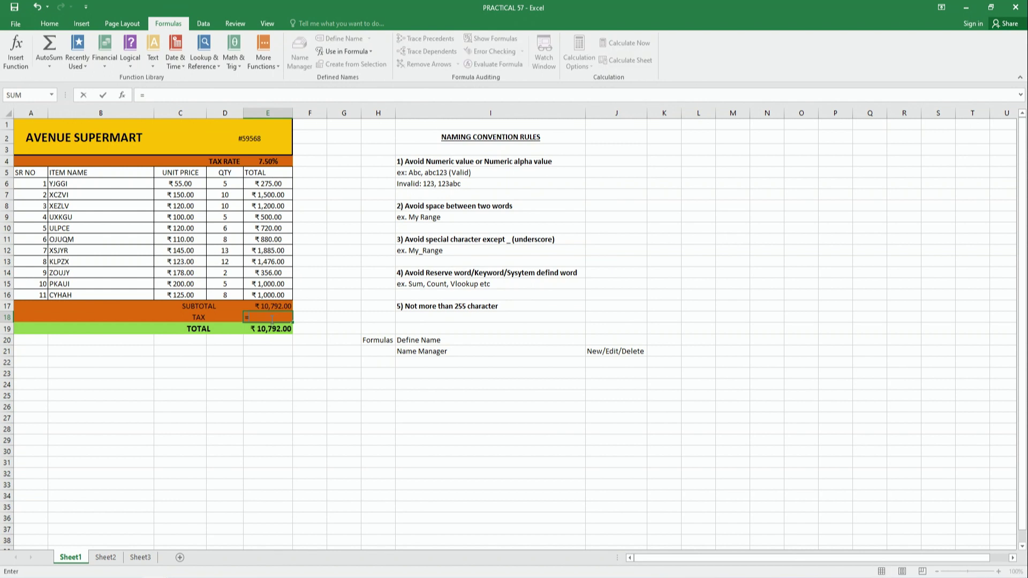
{"action": "left_click", "coordinate": [272, 306]}
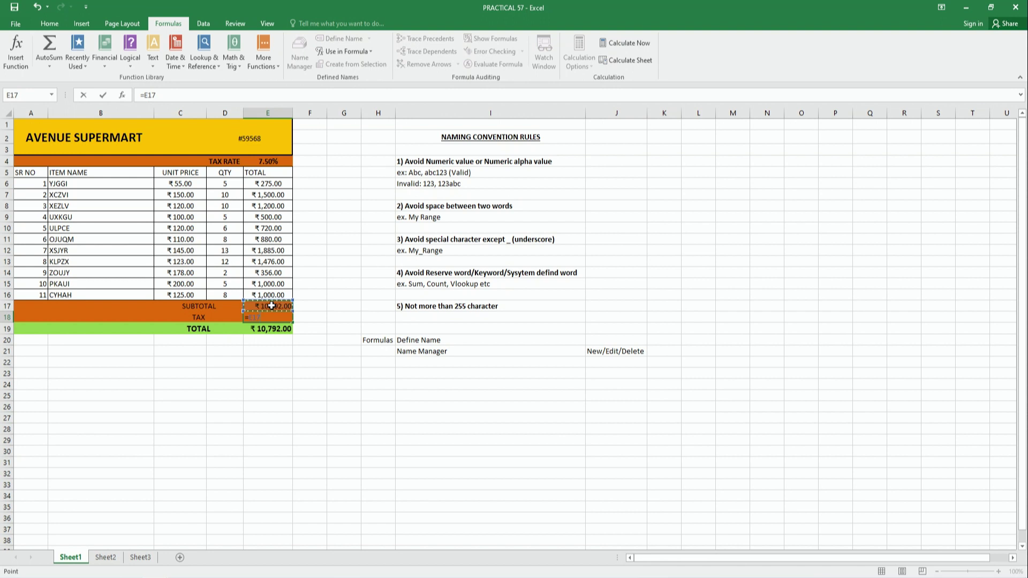
{"action": "type", "text": "*TA"}
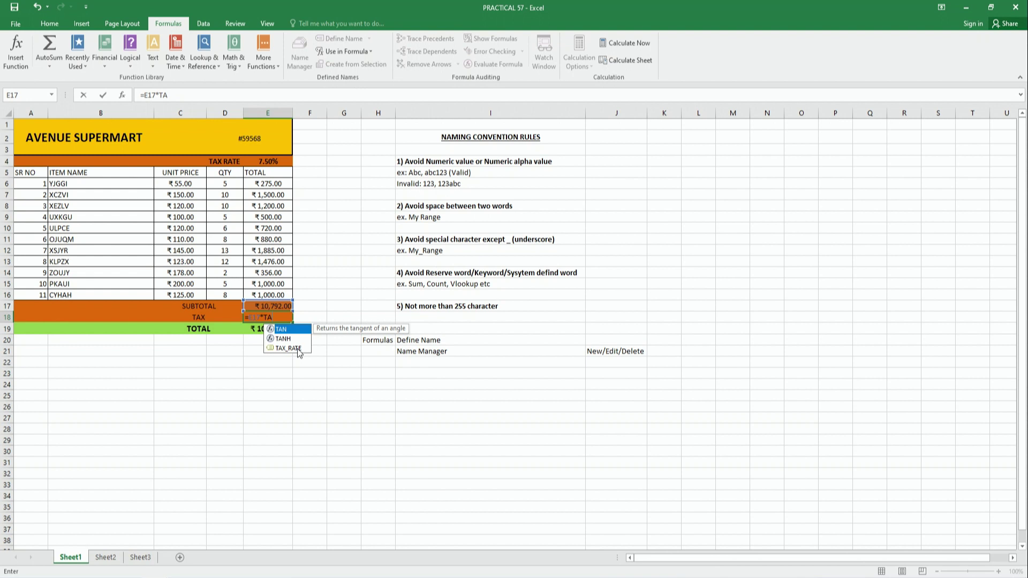
{"action": "left_click", "coordinate": [289, 349]}
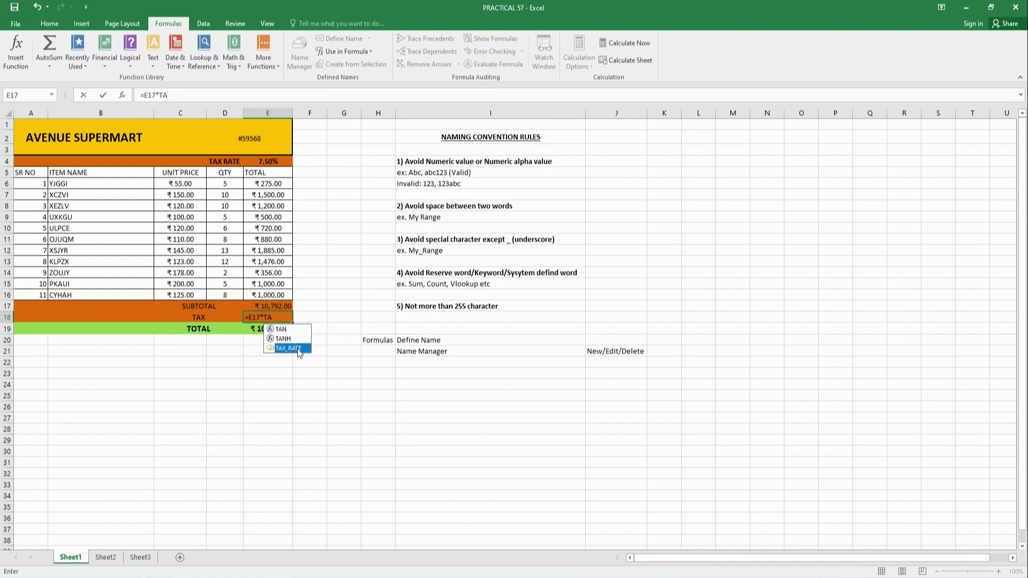
{"action": "double_click", "coordinate": [289, 348]}
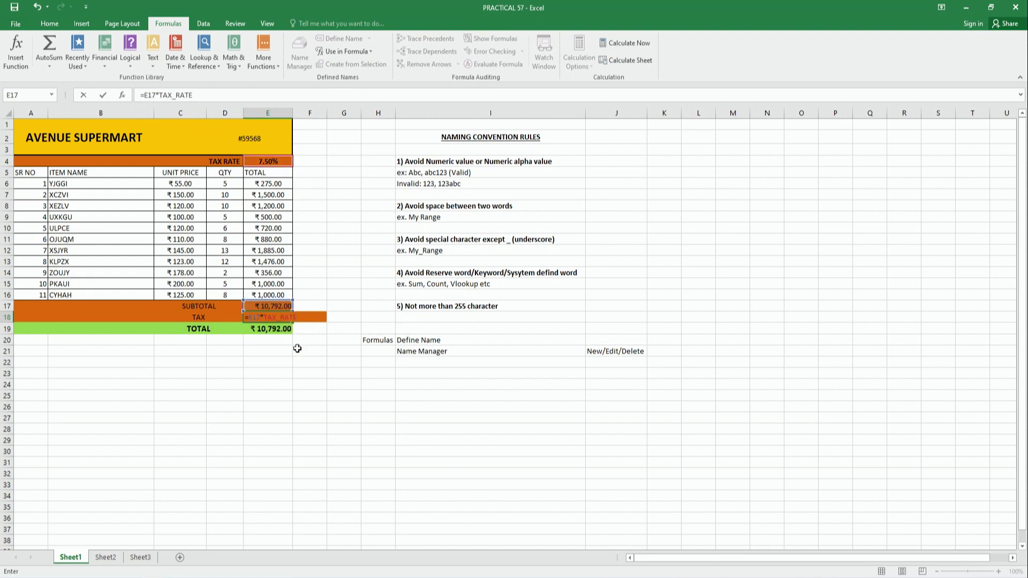
{"action": "key", "text": "Return"}
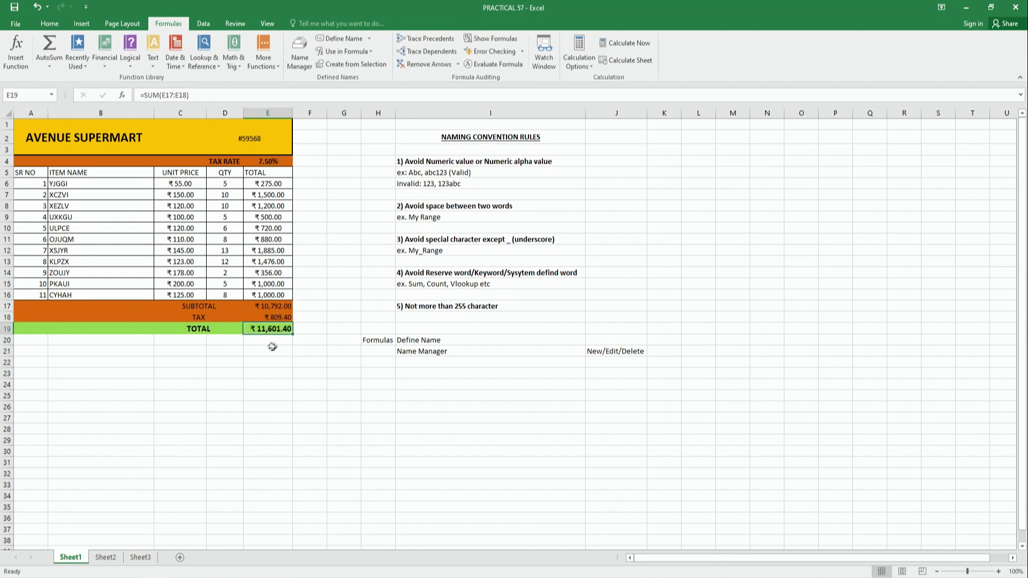
{"action": "left_click", "coordinate": [289, 318]}
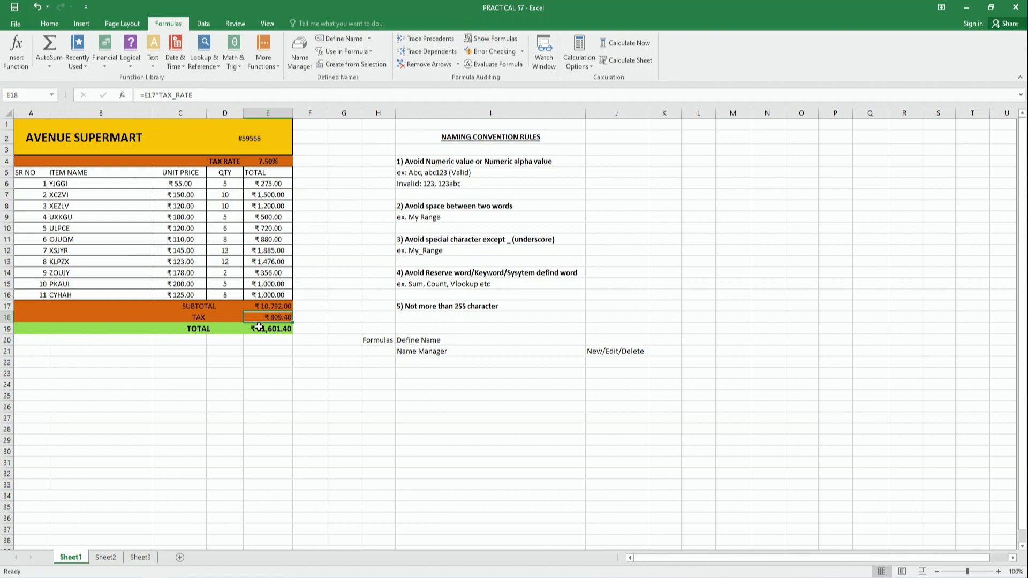
{"action": "key", "text": "ctrl+Page_Down"}
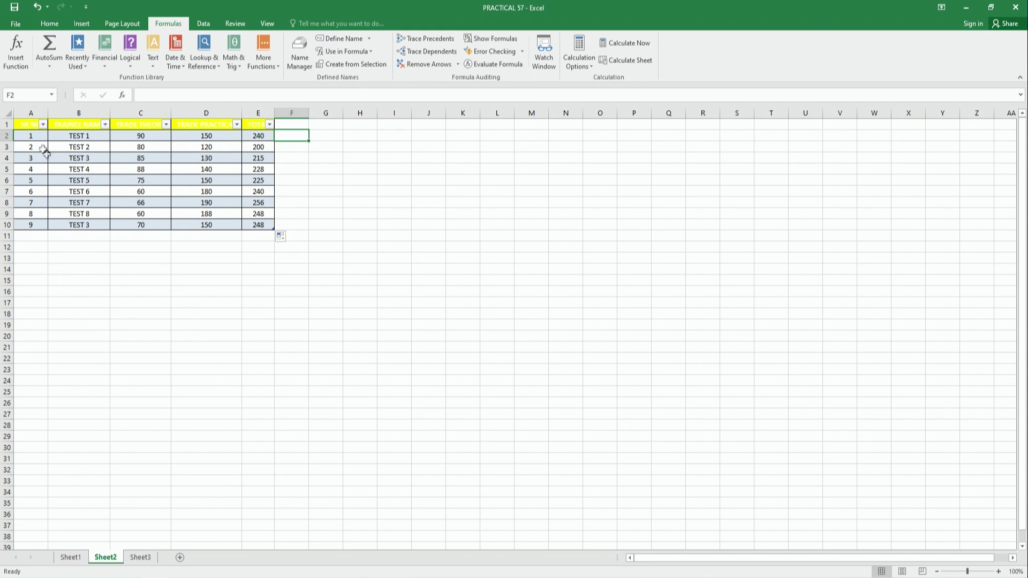
Step: Rename the Sheet2 score table to TEST1 in its table design settings
{"action": "left_click_drag", "start_coordinate": [27, 126], "coordinate": [273, 226]}
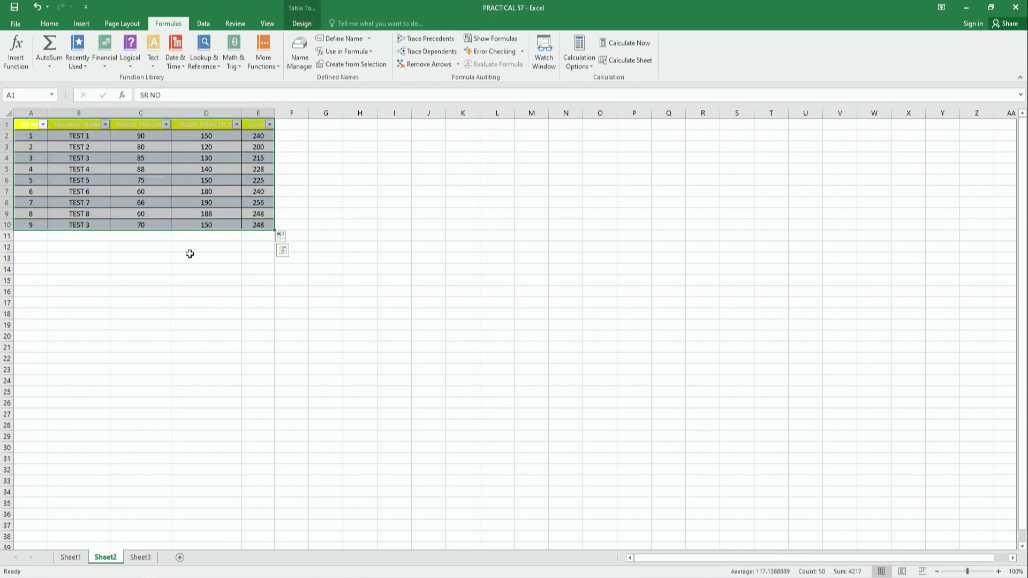
{"action": "left_click", "coordinate": [303, 25]}
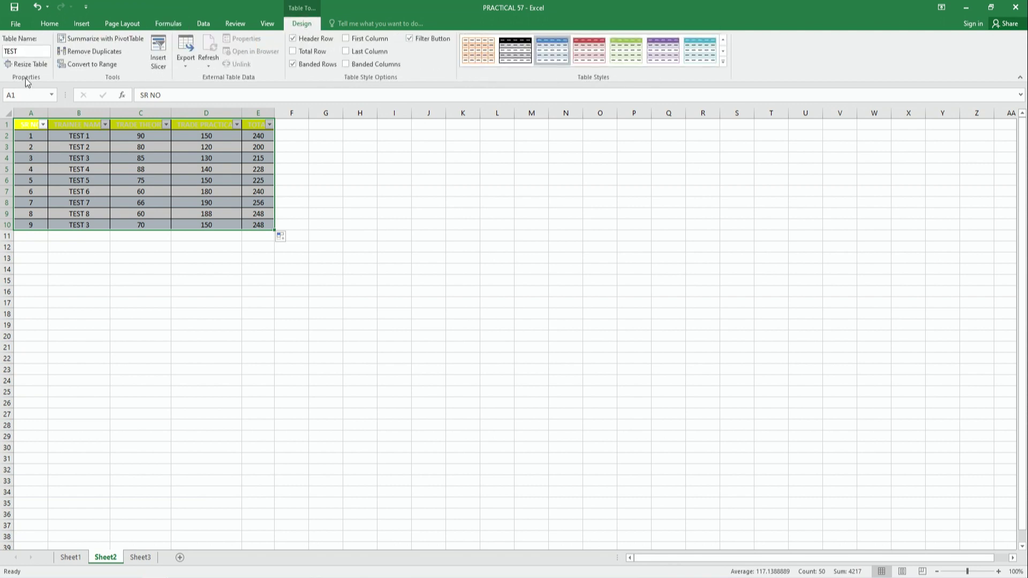
{"action": "left_click", "coordinate": [26, 55]}
{"action": "key", "text": "BackSpace"}
{"action": "type", "text": "TES"}
{"action": "left_click", "coordinate": [73, 282]}
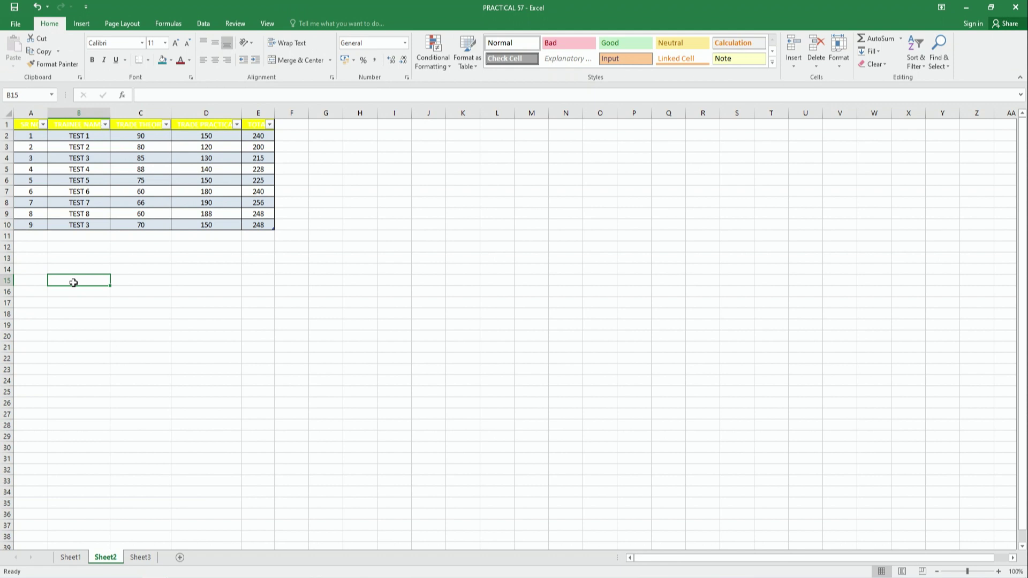
Step: From another sheet, jump to the TEST1 table's data via the Name Box list
{"action": "left_click", "coordinate": [72, 558]}
{"action": "left_click", "coordinate": [140, 557]}
{"action": "left_click", "coordinate": [52, 95]}
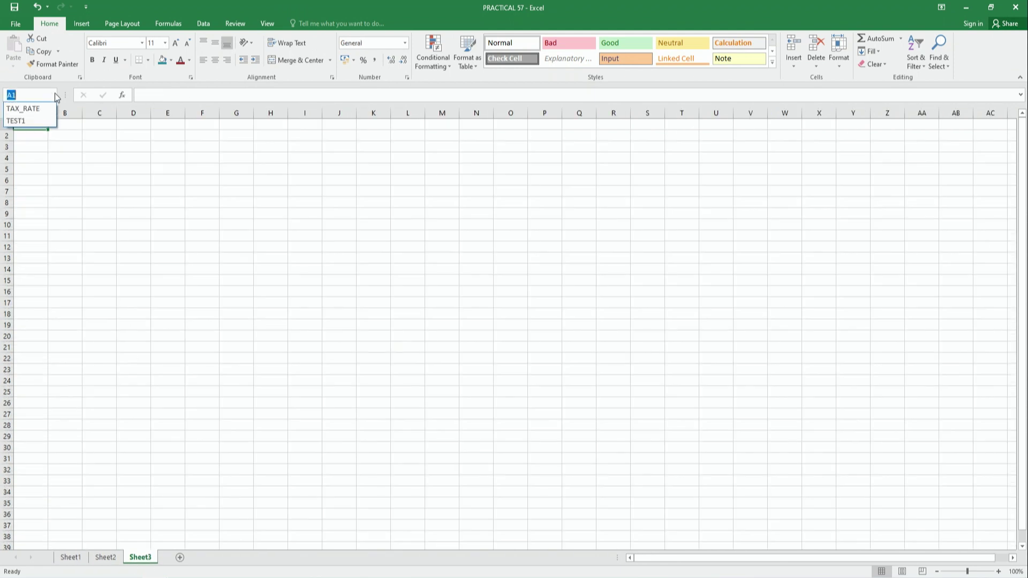
{"action": "left_click", "coordinate": [49, 122]}
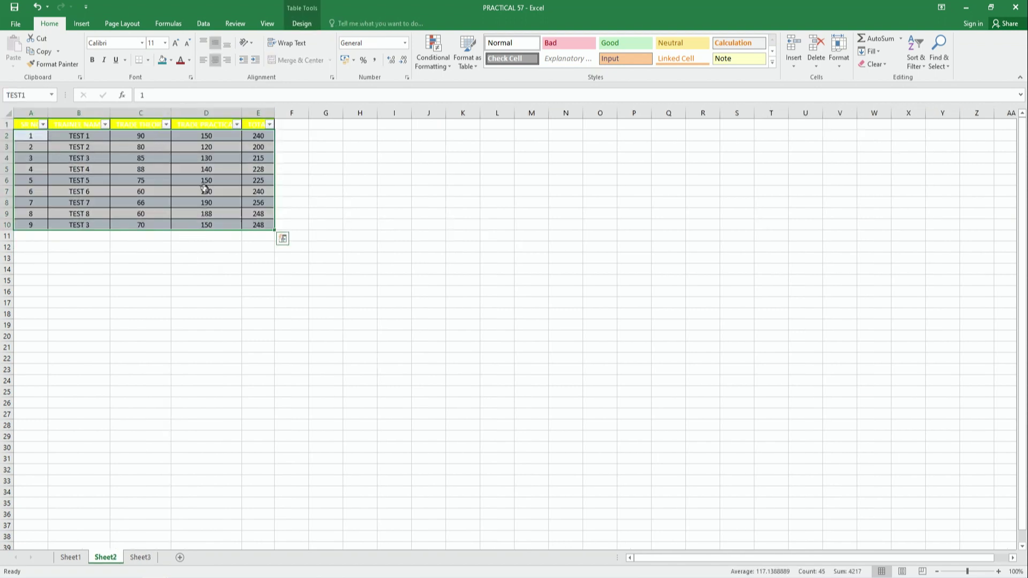
{"action": "left_click", "coordinate": [292, 135]}
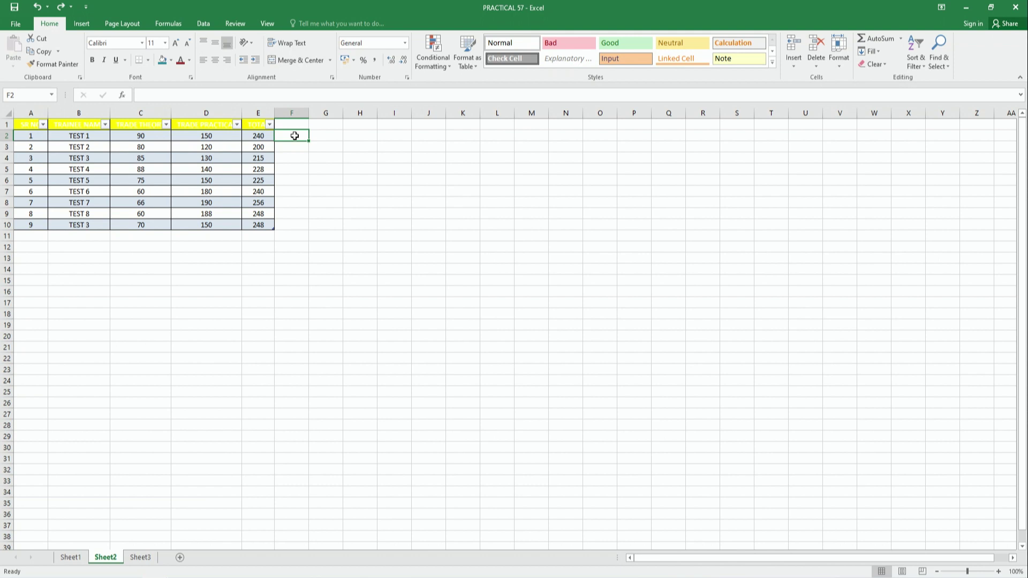
Step: Add a line sparkline from A2:E2 in F2, fill it down to F10, then go to Sheet3
{"action": "left_click", "coordinate": [79, 23]}
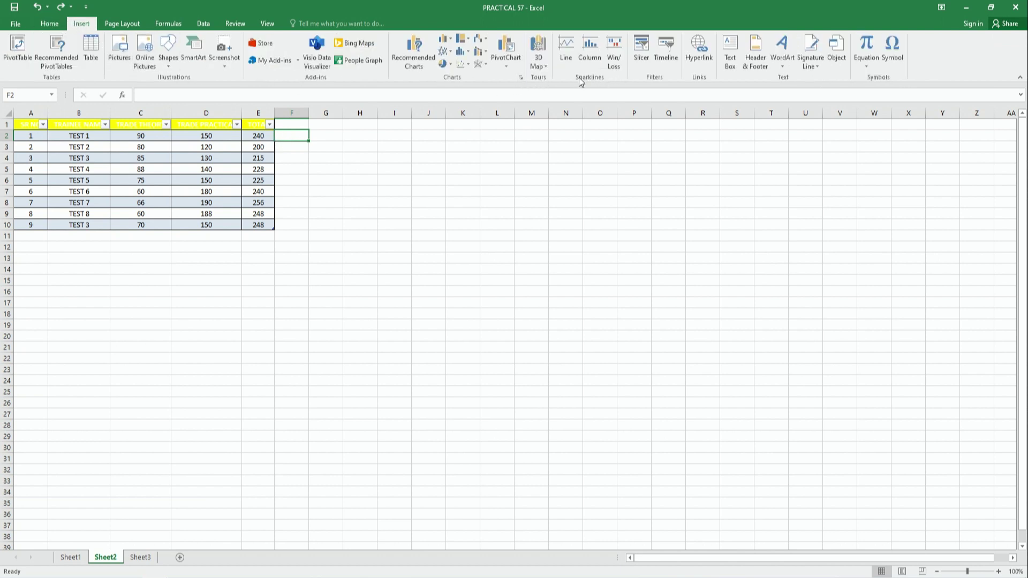
{"action": "left_click", "coordinate": [573, 48]}
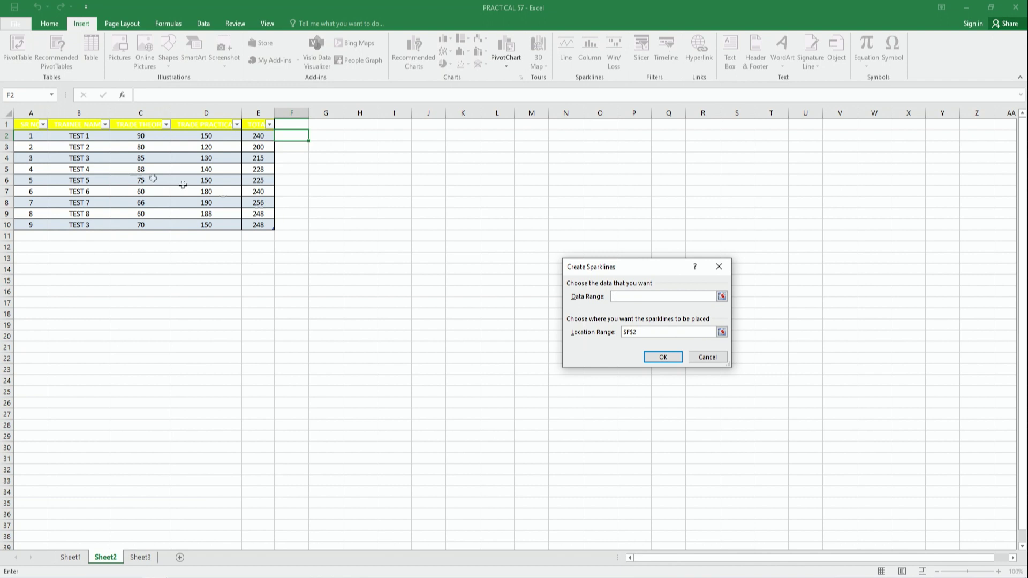
{"action": "left_click_drag", "start_coordinate": [33, 136], "coordinate": [254, 140]}
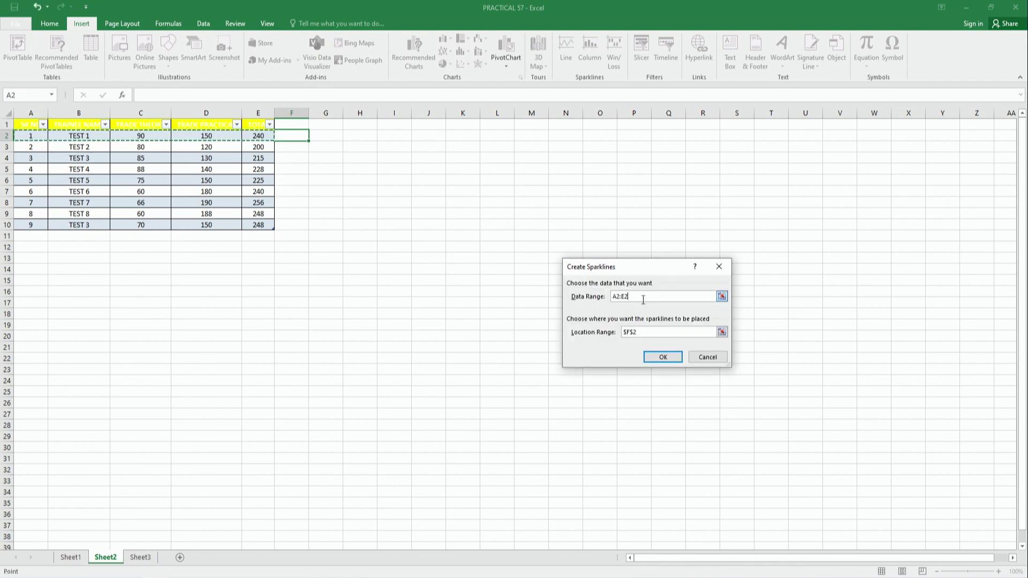
{"action": "left_click", "coordinate": [663, 358]}
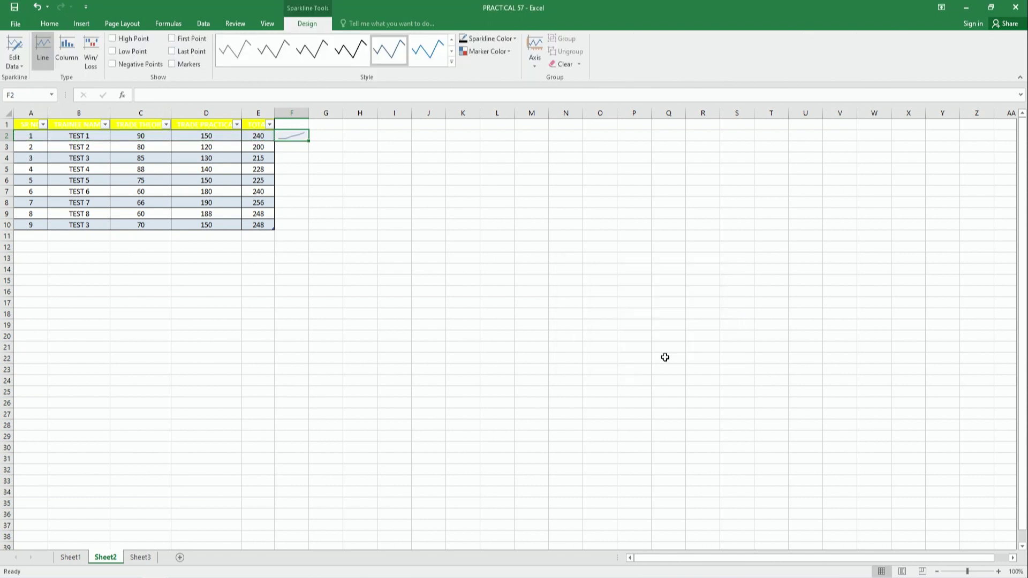
{"action": "left_click_drag", "start_coordinate": [309, 141], "coordinate": [309, 229]}
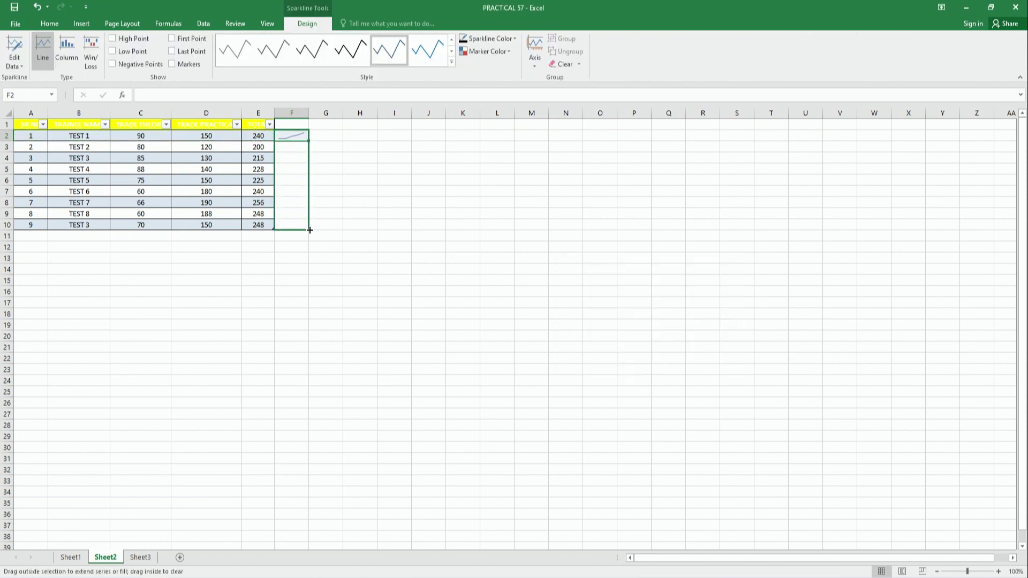
{"action": "key", "text": "ctrl+Page_Down"}
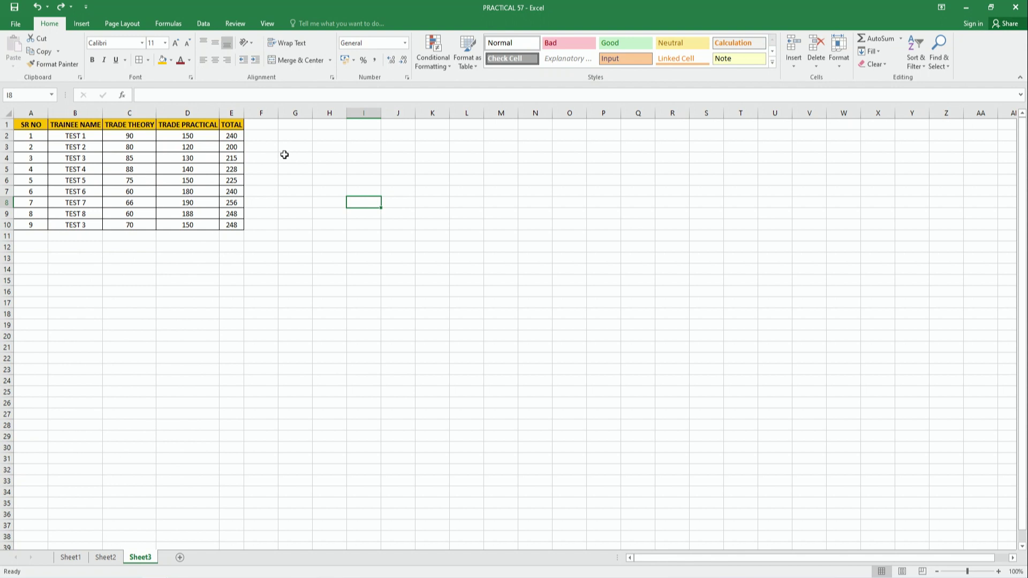
Step: Browse the Conditional Formatting menu options and close it without choosing one
{"action": "left_click", "coordinate": [433, 66]}
{"action": "mouse_move", "coordinate": [432, 85]}
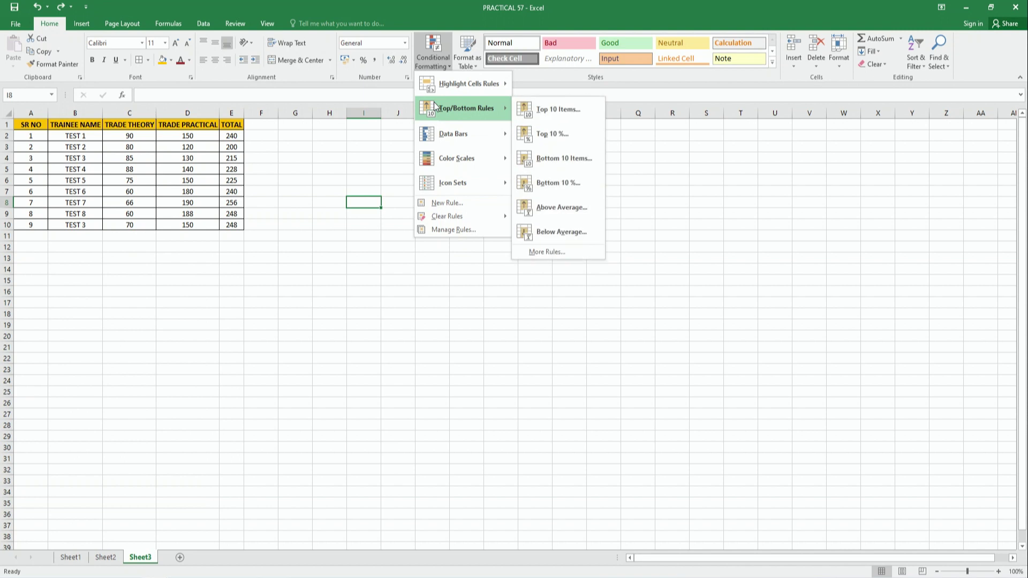
{"action": "mouse_move", "coordinate": [439, 166]}
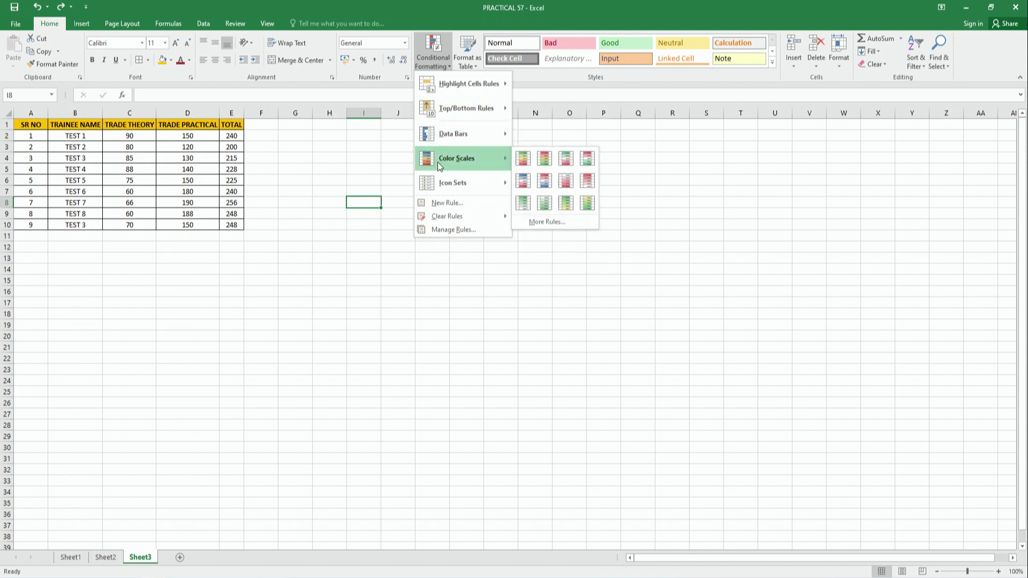
{"action": "mouse_move", "coordinate": [439, 191]}
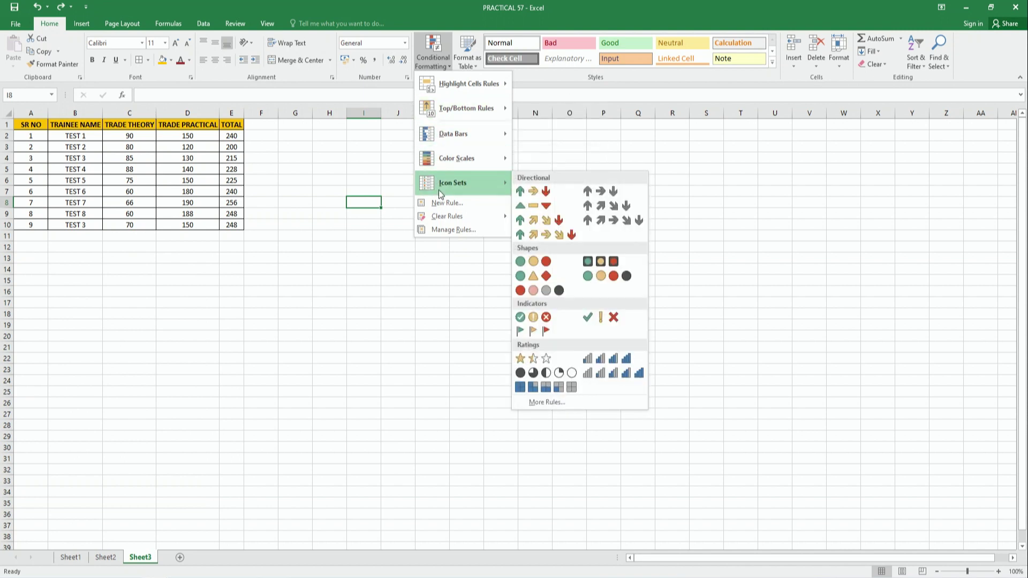
{"action": "mouse_move", "coordinate": [480, 87]}
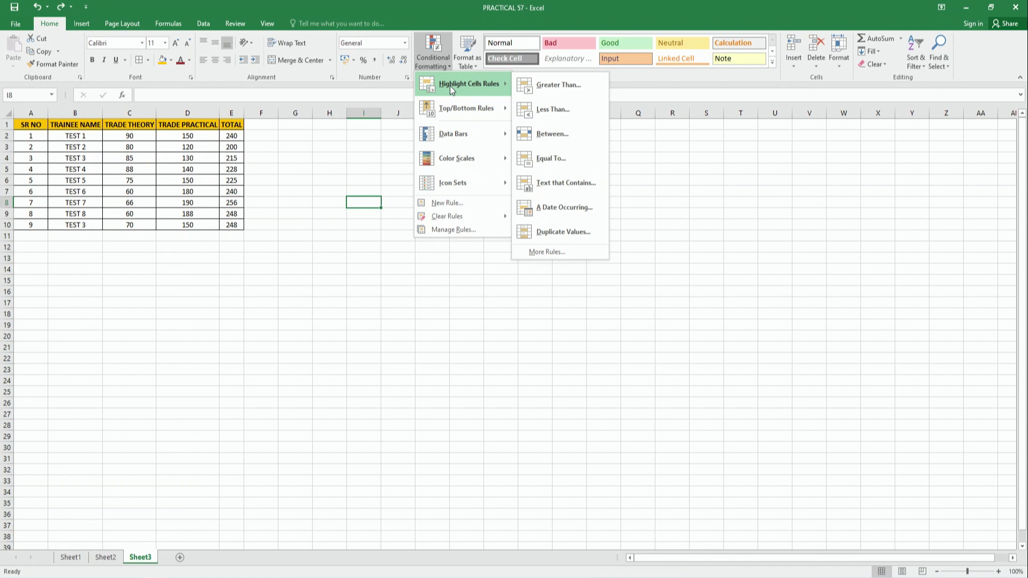
{"action": "left_click", "coordinate": [299, 142]}
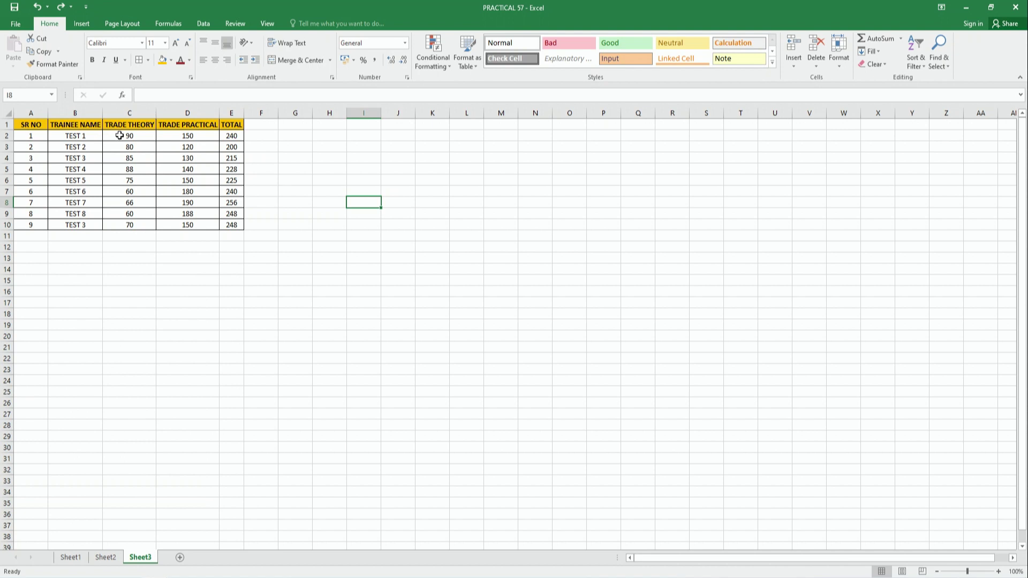
Step: Select TRADE THEORY scores C2:C10 and start a Greater Than highlight rule
{"action": "left_click_drag", "start_coordinate": [120, 135], "coordinate": [125, 228]}
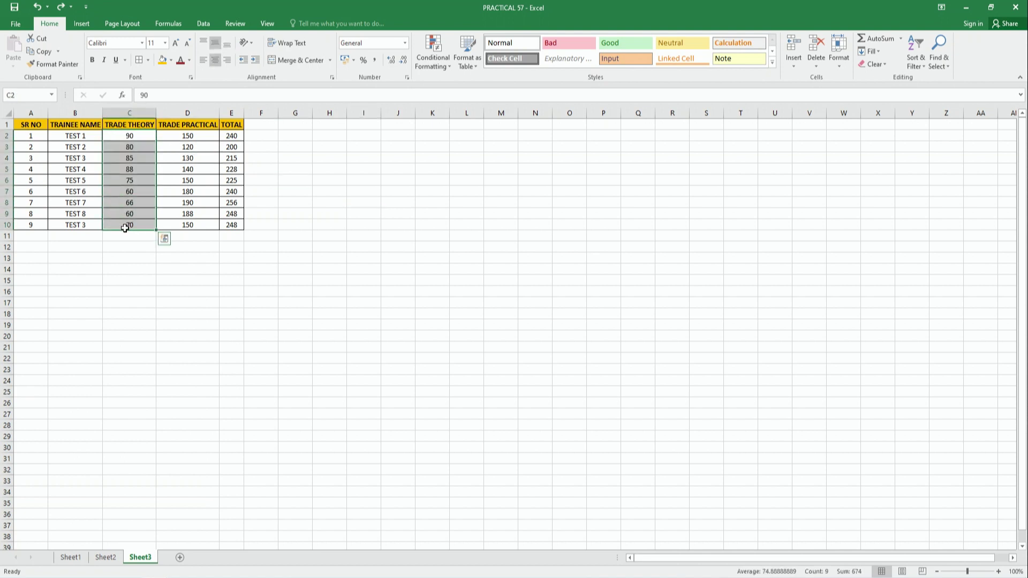
{"action": "left_click", "coordinate": [442, 63]}
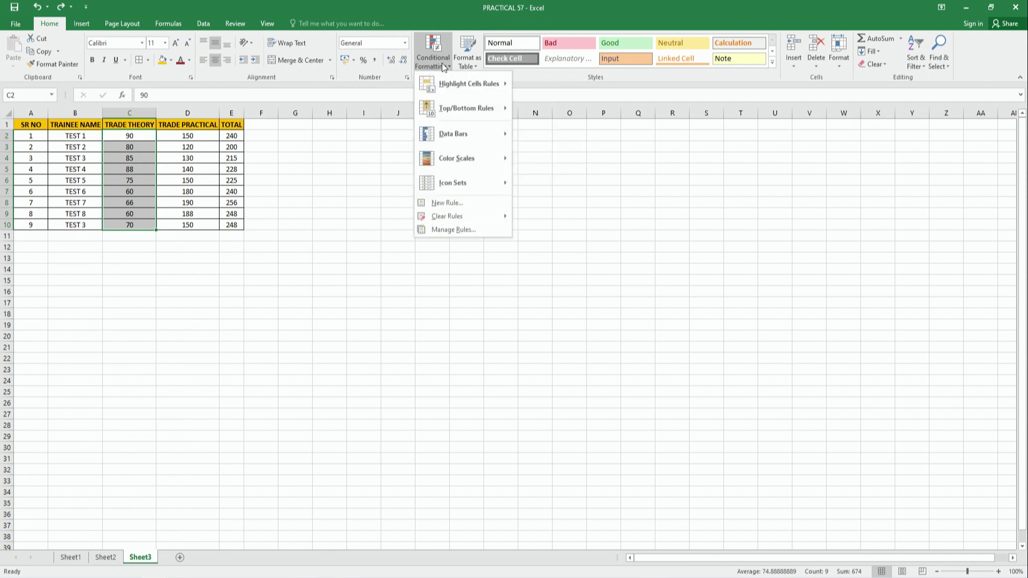
{"action": "mouse_move", "coordinate": [440, 85]}
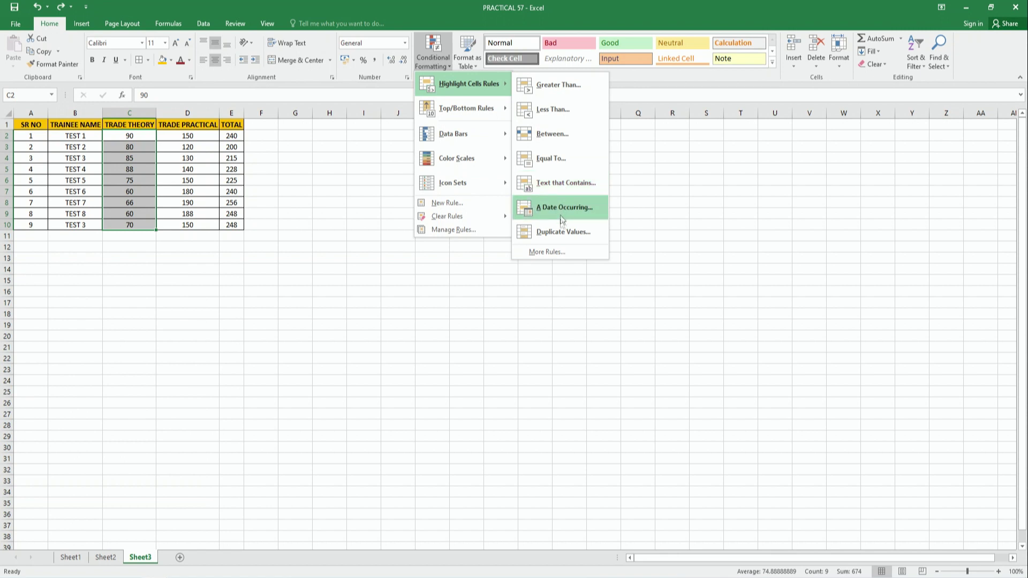
{"action": "left_click", "coordinate": [570, 88]}
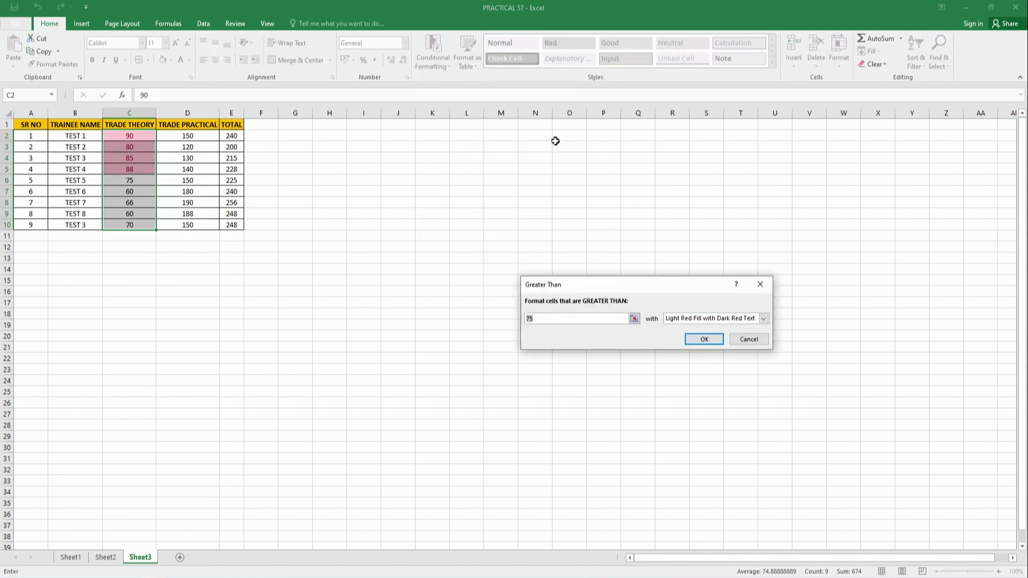
Step: Apply the greater-than-75 light red highlight and inspect cell C6 holding 75
{"action": "left_click_drag", "start_coordinate": [663, 285], "coordinate": [589, 173]}
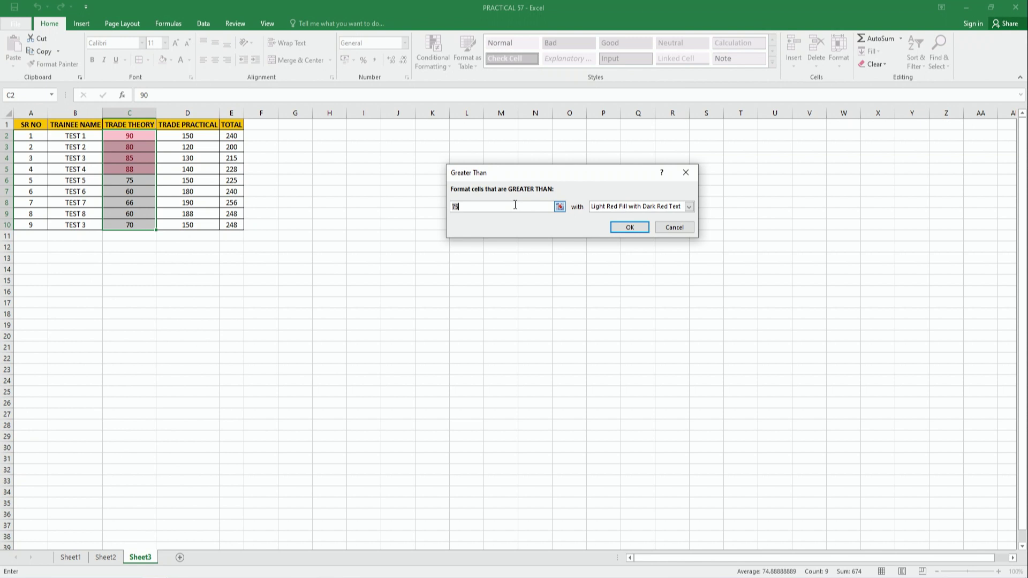
{"action": "left_click", "coordinate": [634, 228]}
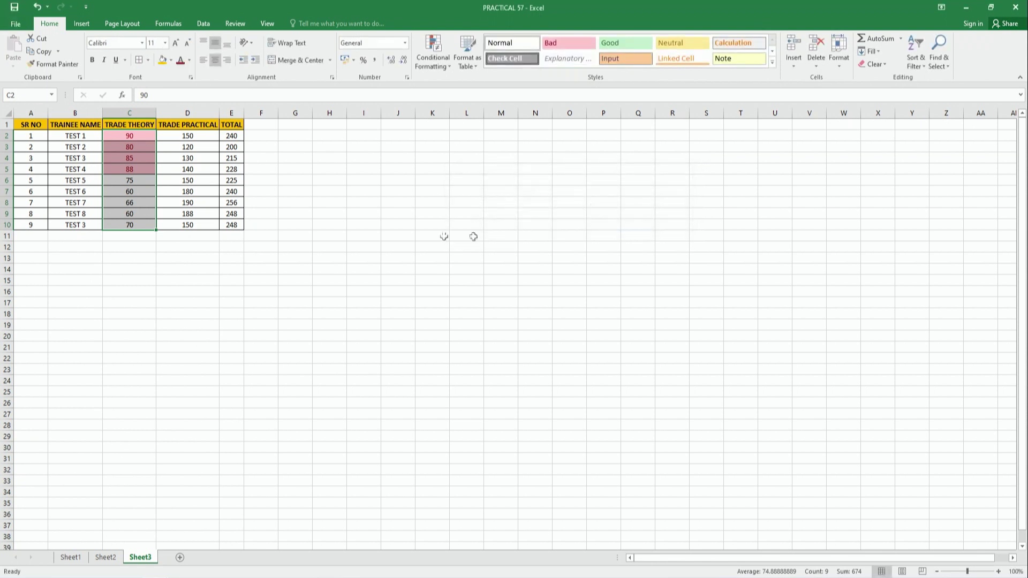
{"action": "left_click", "coordinate": [198, 261]}
{"action": "left_click", "coordinate": [133, 181]}
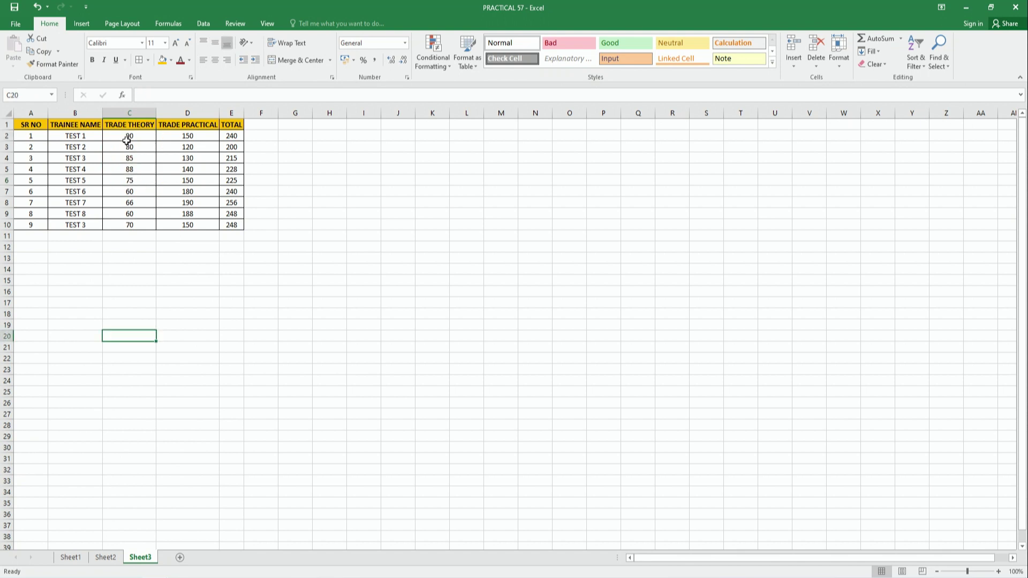
Step: Highlight C2:C10 scores less than 75 with light red fill and dark red text
{"action": "left_click_drag", "start_coordinate": [127, 140], "coordinate": [130, 224]}
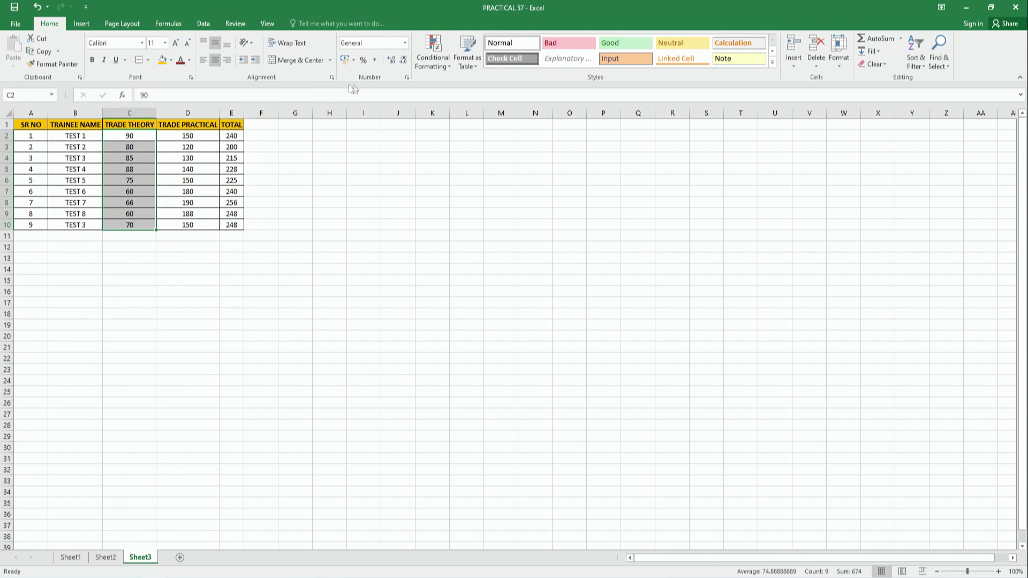
{"action": "left_click", "coordinate": [432, 71]}
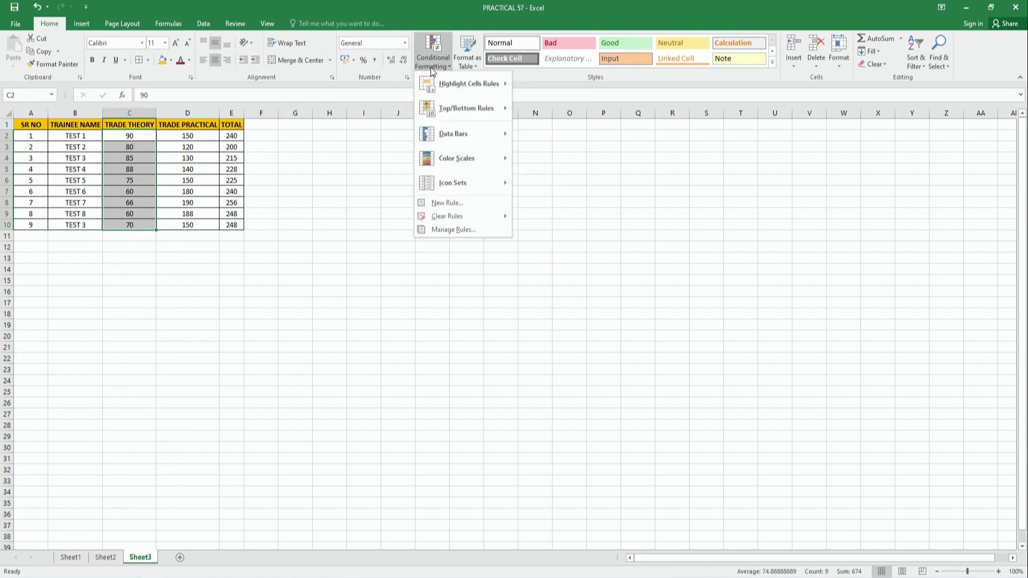
{"action": "mouse_move", "coordinate": [485, 86]}
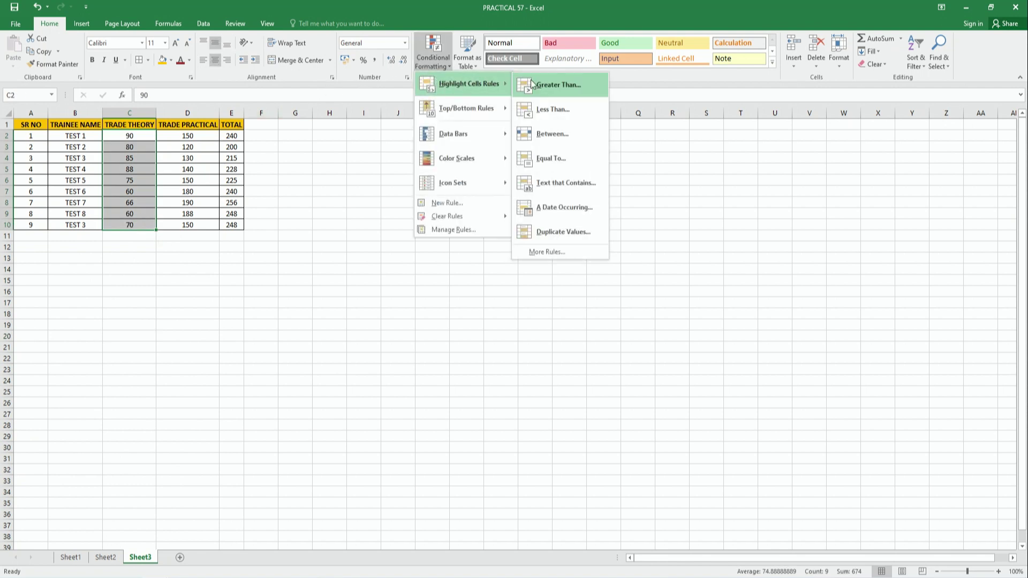
{"action": "left_click", "coordinate": [533, 114]}
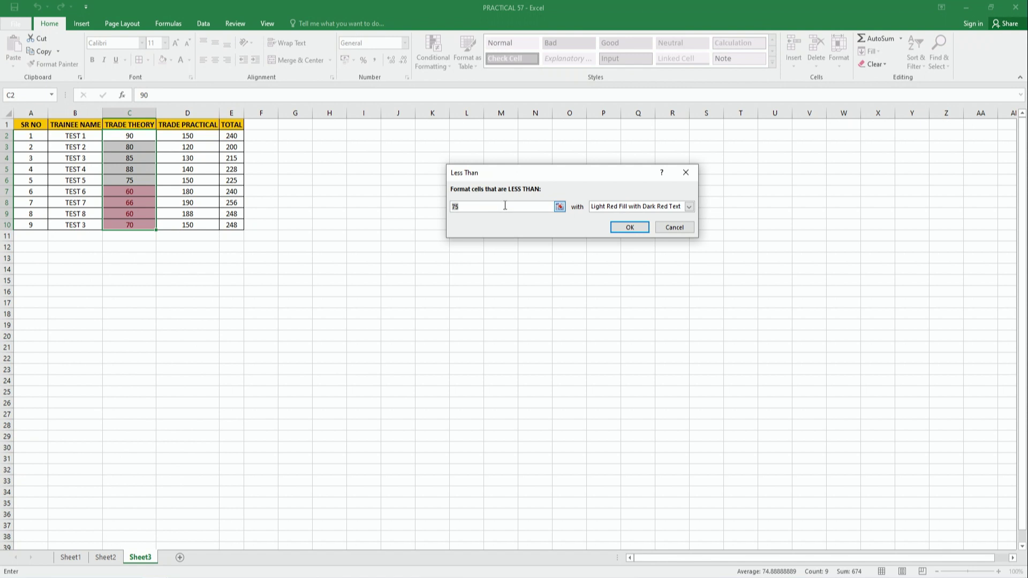
{"action": "left_click", "coordinate": [630, 228]}
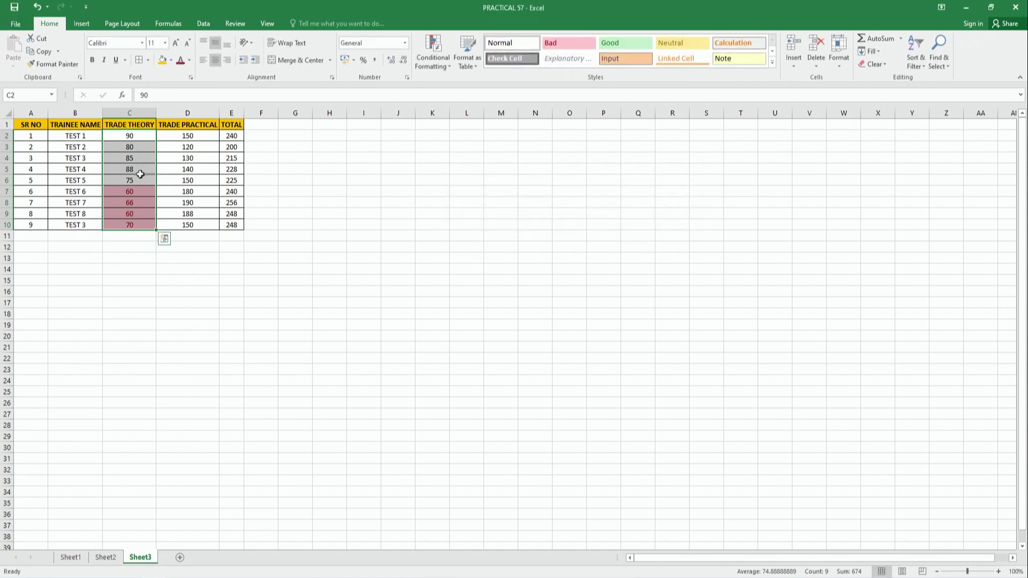
{"action": "left_click", "coordinate": [122, 255]}
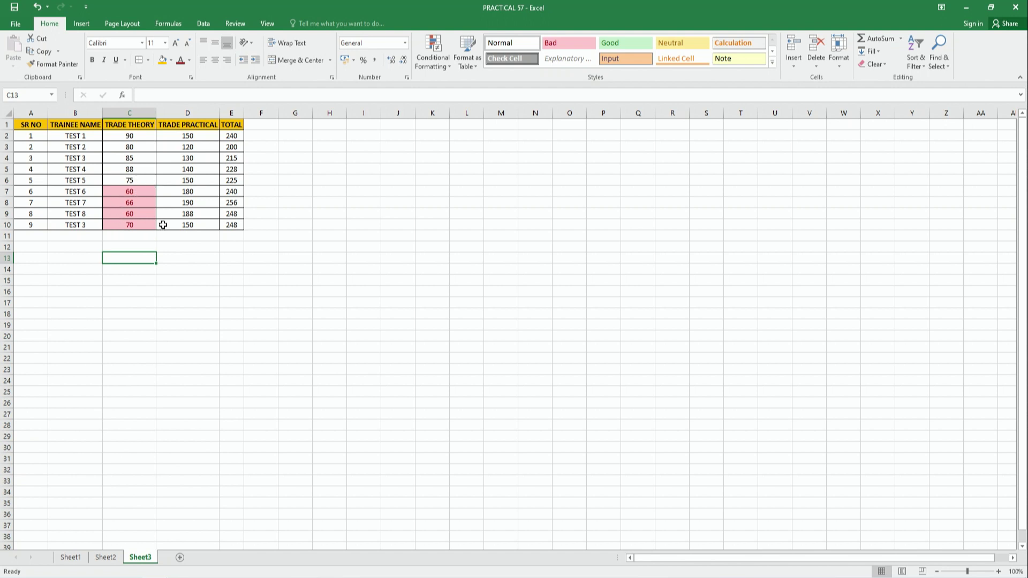
Step: Undo the less-than rule and try a Between 68 and 83 highlight on the scores
{"action": "key", "text": "ctrl+z"}
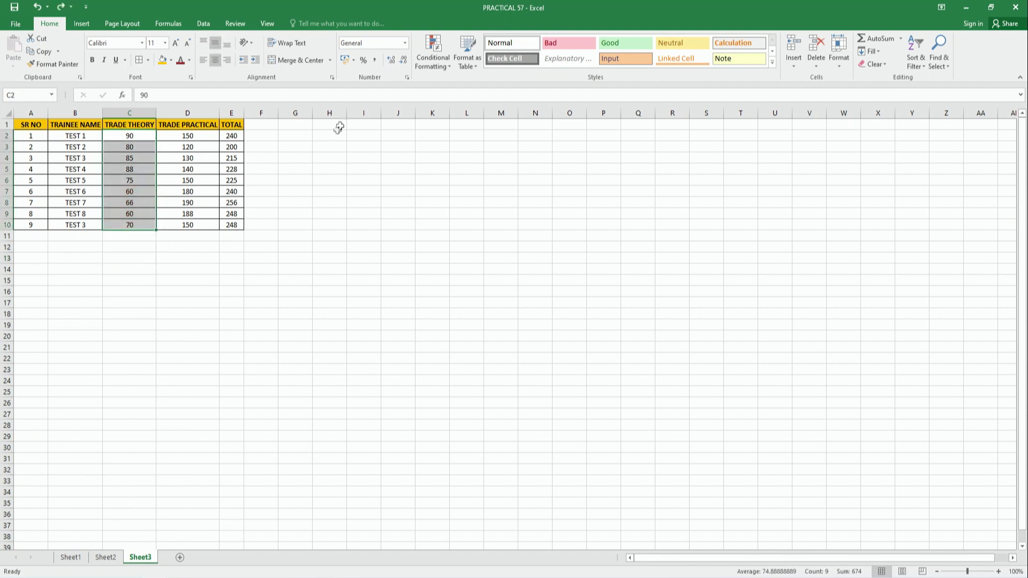
{"action": "left_click", "coordinate": [425, 62]}
{"action": "mouse_move", "coordinate": [469, 84]}
{"action": "left_click", "coordinate": [550, 134]}
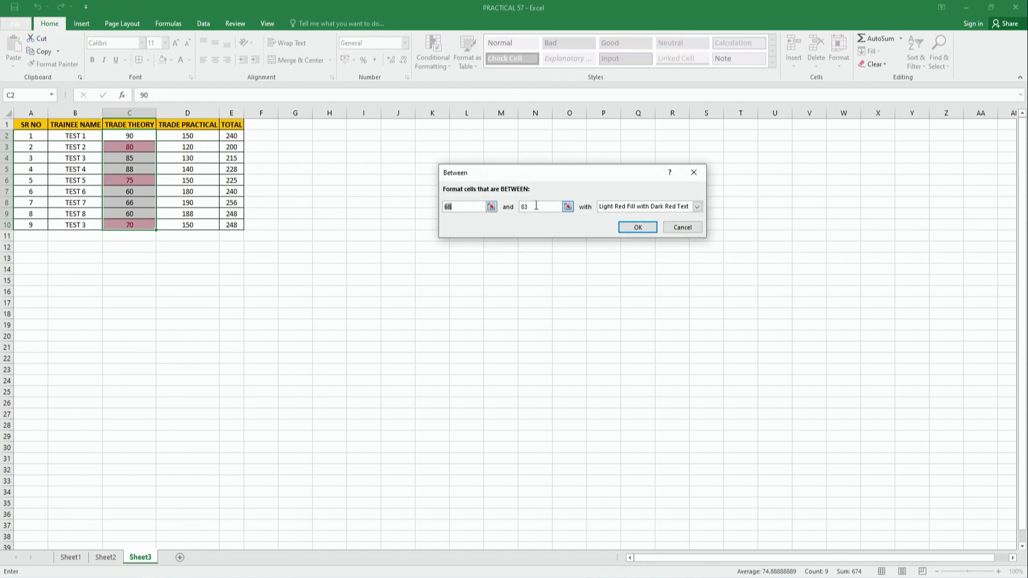
{"action": "left_click", "coordinate": [633, 228]}
{"action": "left_click", "coordinate": [166, 263]}
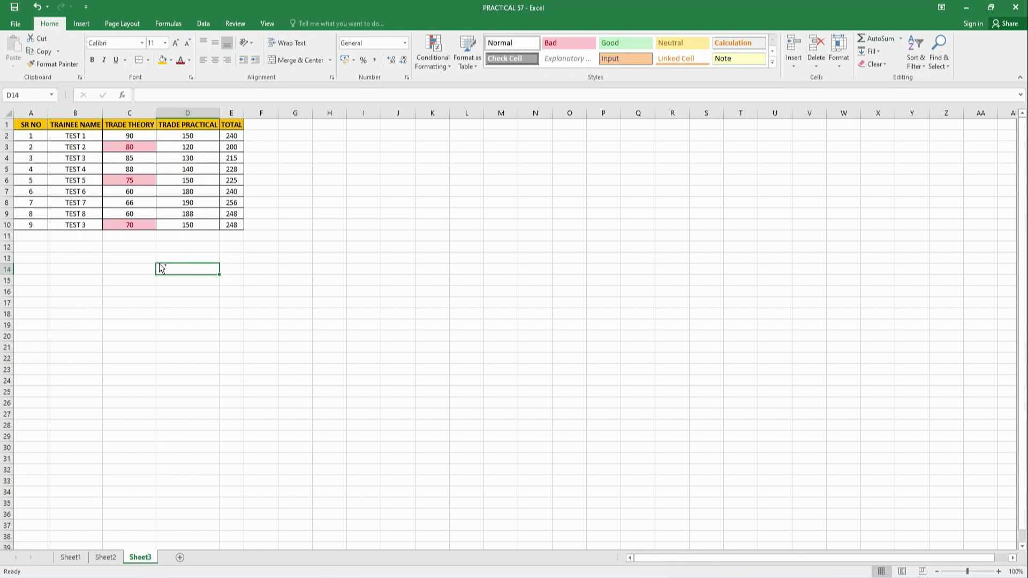
Step: Replace the between rule with an Equal To 75 highlight
{"action": "key", "text": "ctrl+z"}
{"action": "left_click", "coordinate": [433, 56]}
{"action": "mouse_move", "coordinate": [460, 81]}
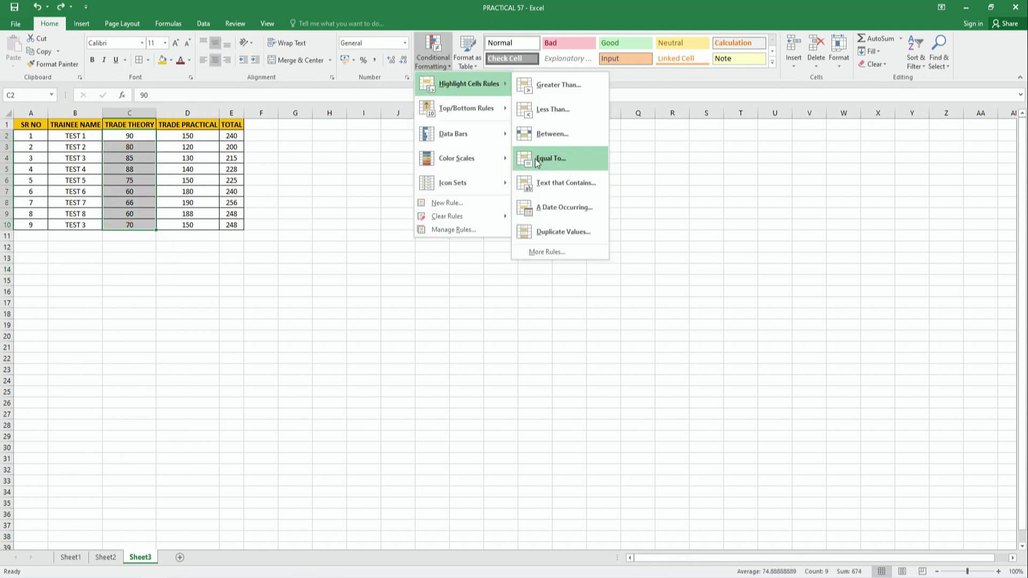
{"action": "left_click", "coordinate": [535, 159]}
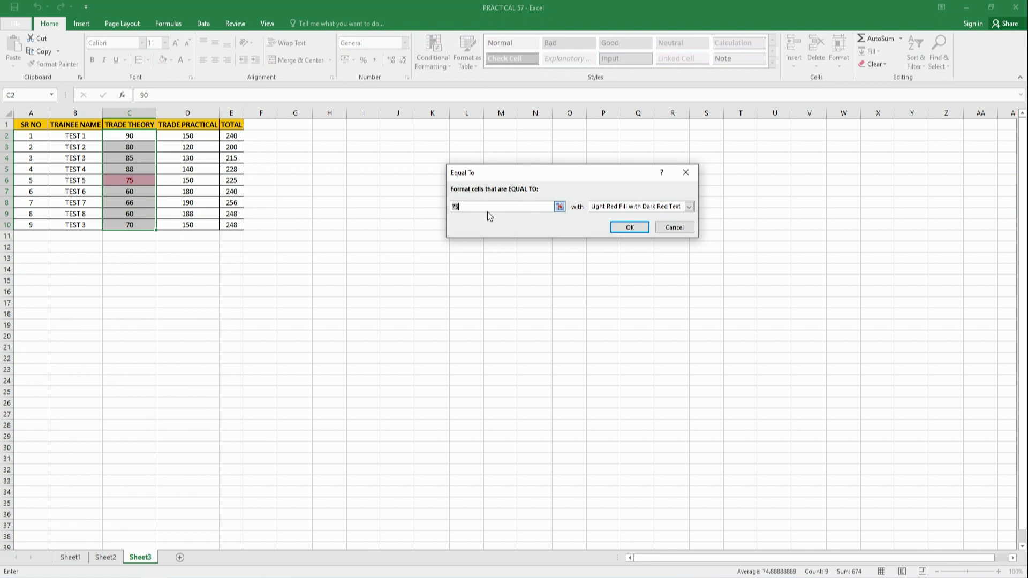
{"action": "left_click", "coordinate": [630, 228]}
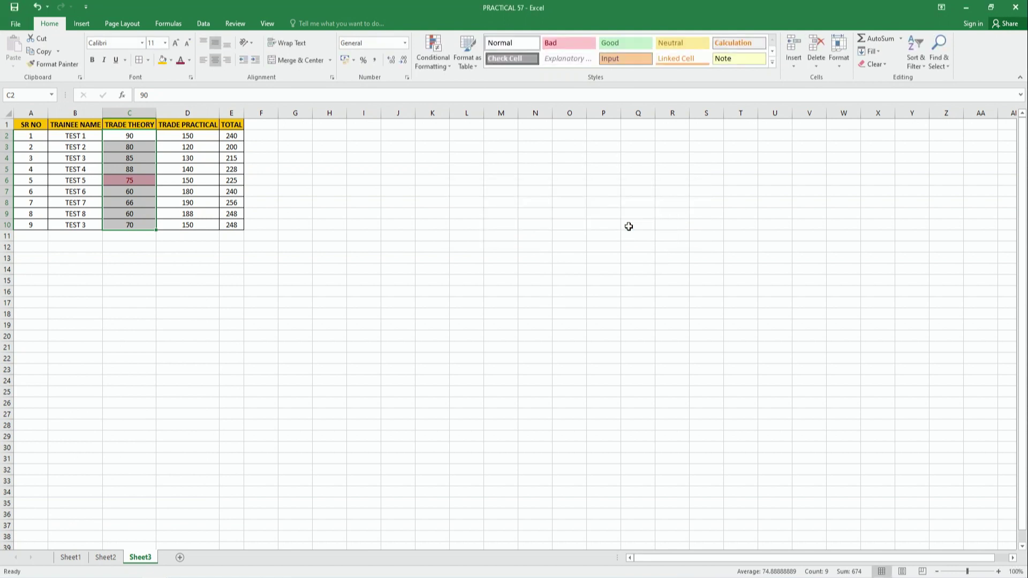
{"action": "left_click", "coordinate": [330, 247]}
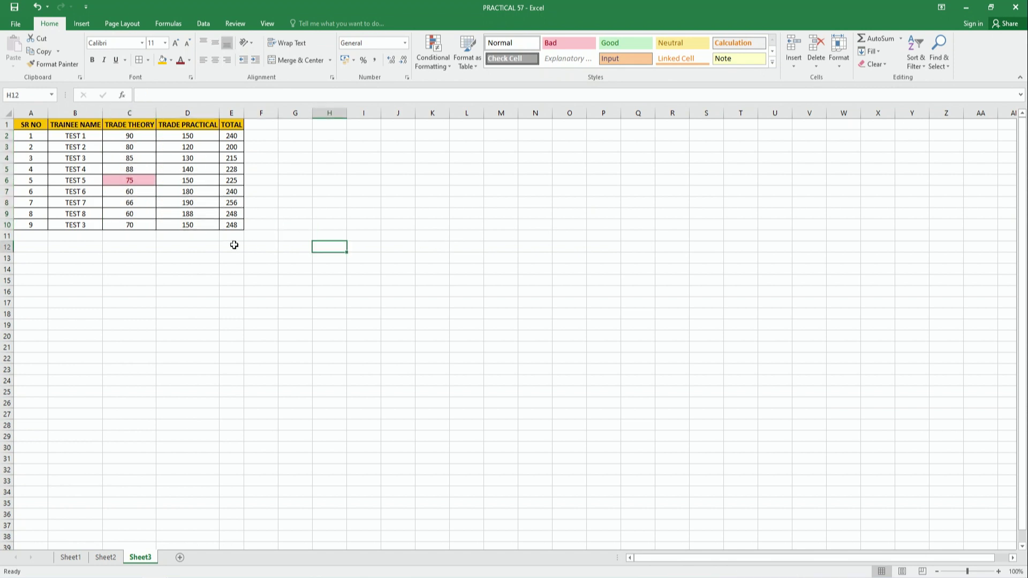
Step: Undo the equal-to rule and try a Text Contains highlight for names with TEST 1
{"action": "key", "text": "ctrl+z"}
{"action": "left_click", "coordinate": [434, 54]}
{"action": "mouse_move", "coordinate": [468, 84]}
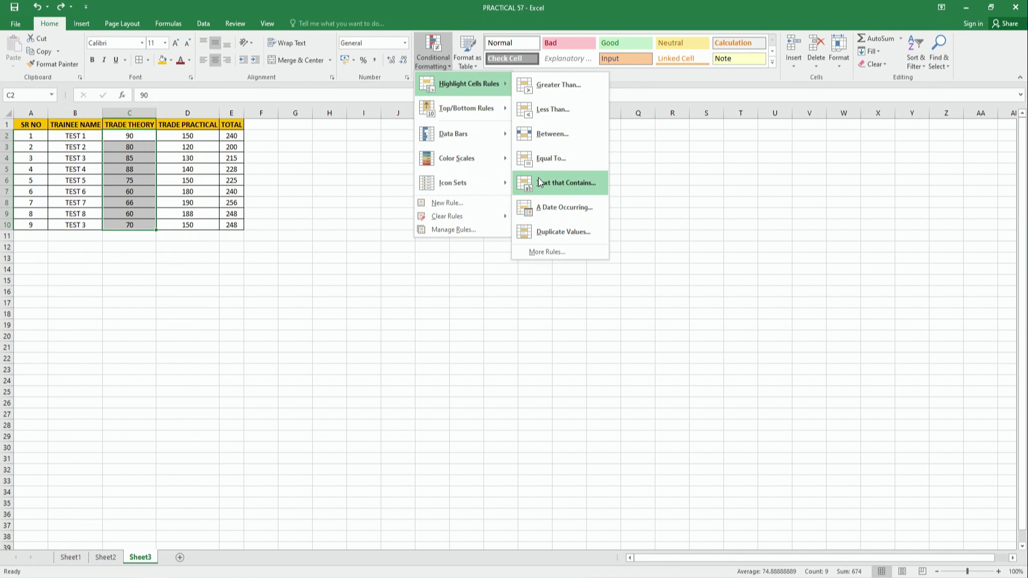
{"action": "left_click", "coordinate": [539, 182]}
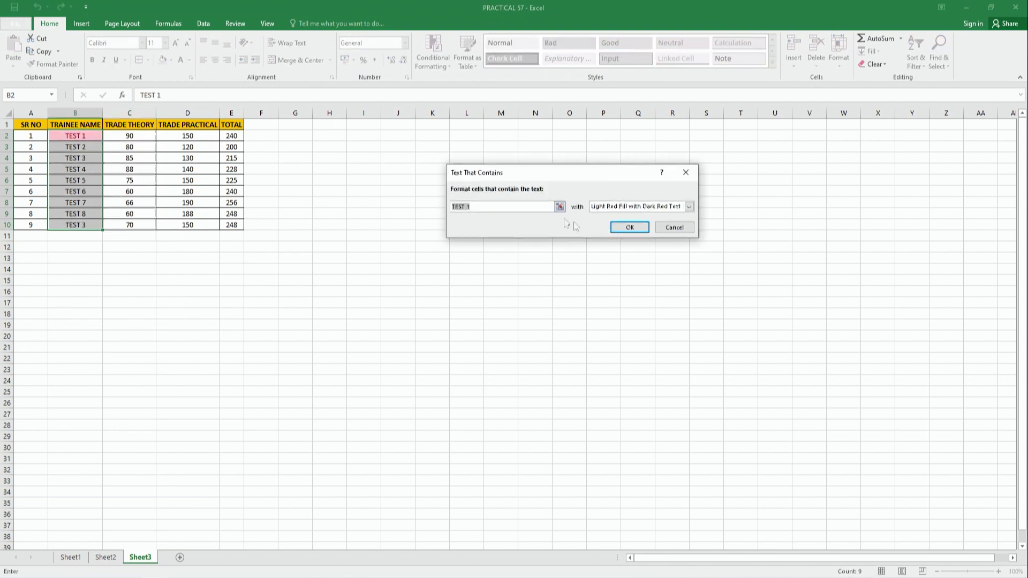
{"action": "left_click", "coordinate": [631, 228]}
{"action": "left_click", "coordinate": [192, 306]}
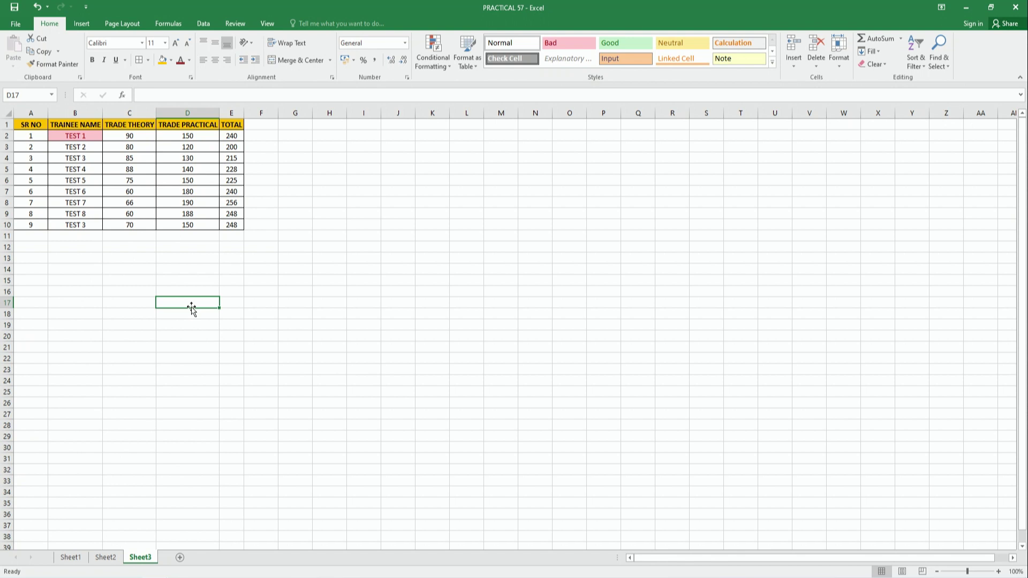
Step: Replace it with a Duplicate Values rule, light red fill with dark red text, on trainee names
{"action": "key", "text": "ctrl+z"}
{"action": "left_click", "coordinate": [433, 54]}
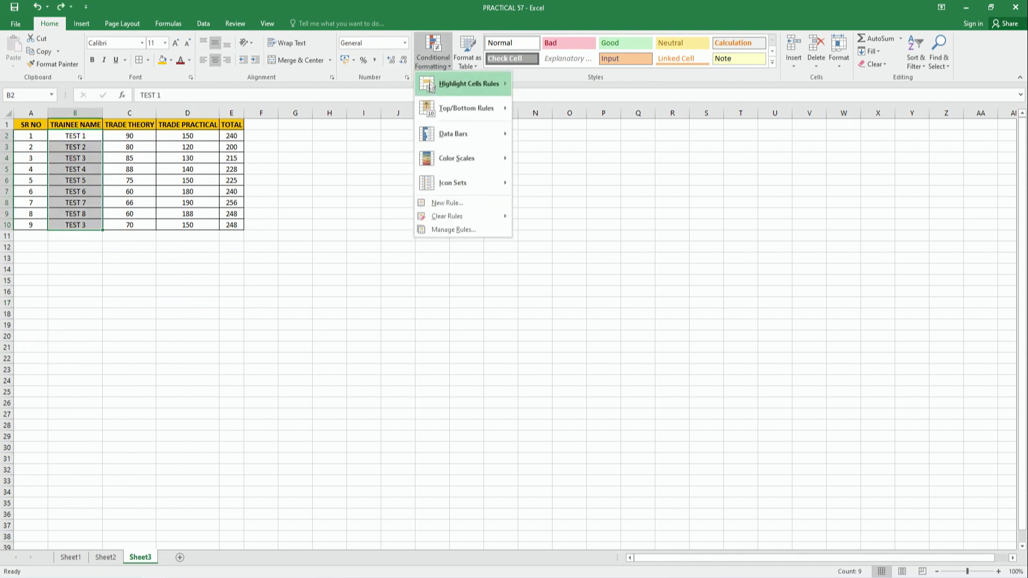
{"action": "mouse_move", "coordinate": [468, 84]}
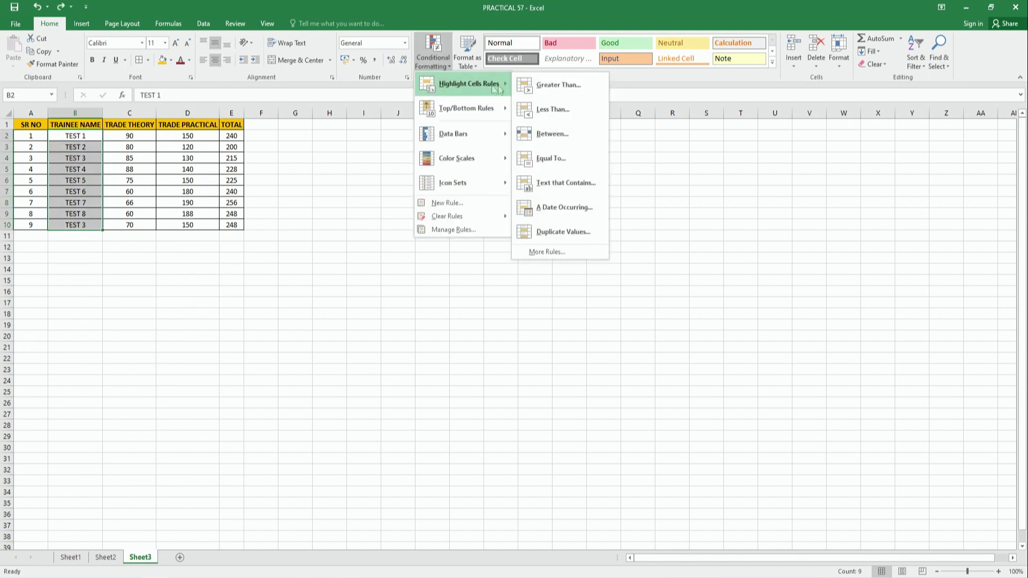
{"action": "left_click", "coordinate": [544, 236]}
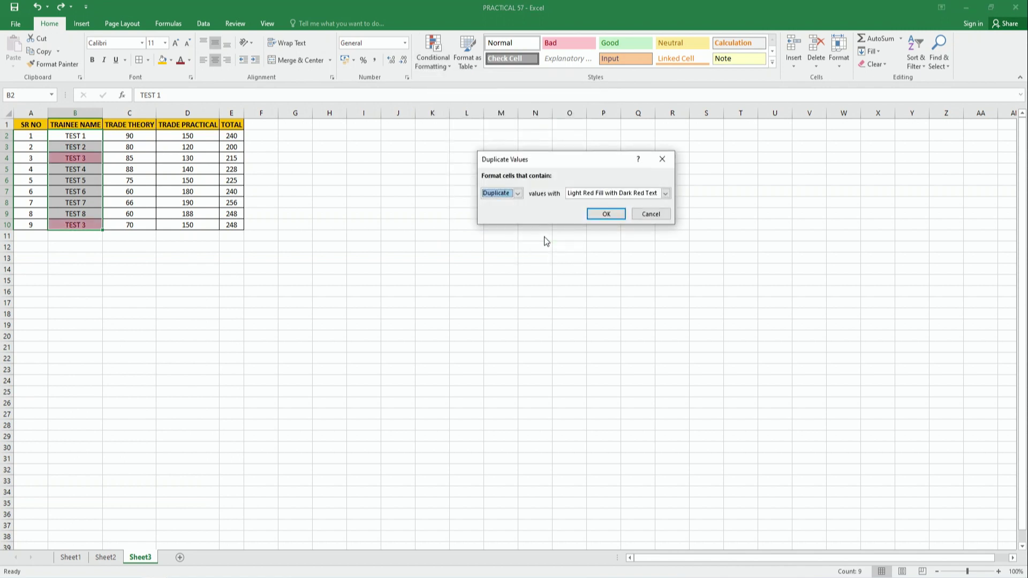
{"action": "left_click", "coordinate": [607, 214]}
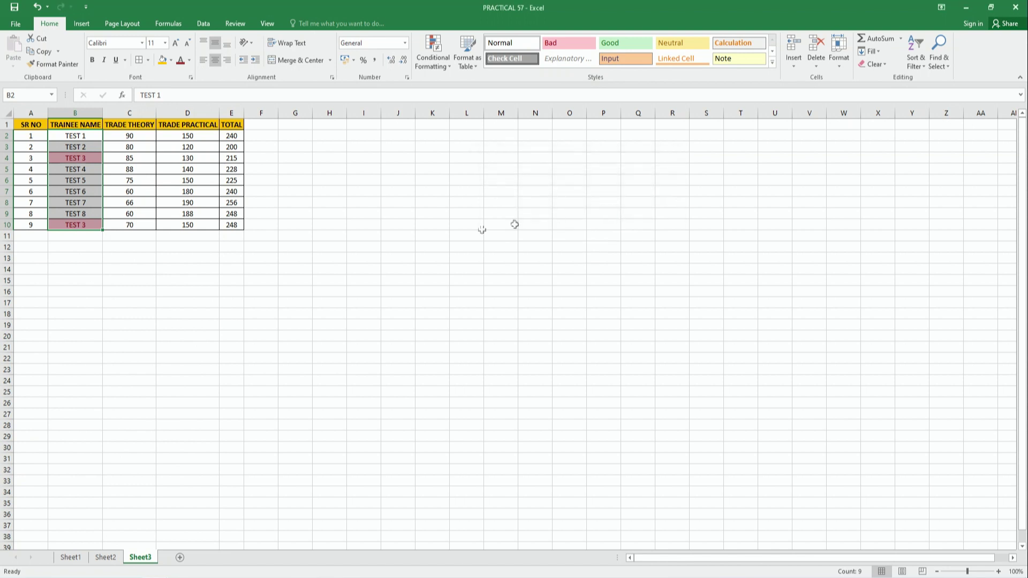
{"action": "left_click", "coordinate": [353, 248]}
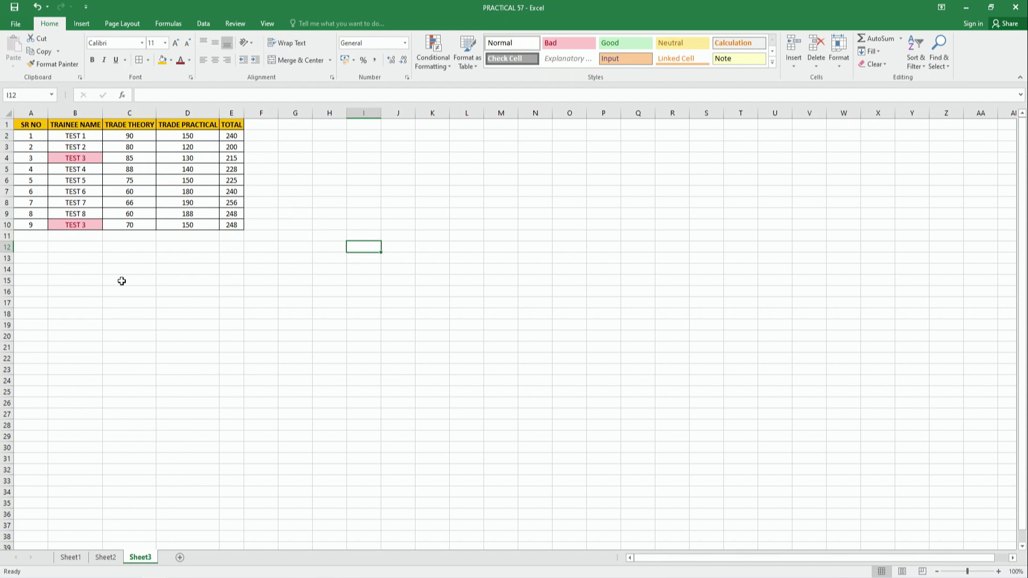
{"action": "scroll", "coordinate": [122, 281], "scroll_direction": "down", "scroll_amount": 1}
{"action": "scroll", "coordinate": [122, 280], "scroll_direction": "up", "scroll_amount": 1}
Step: Undo the duplicate-values highlight and look over the Top/Bottom rule options
{"action": "key", "text": "ctrl+z"}
{"action": "left_click", "coordinate": [419, 54]}
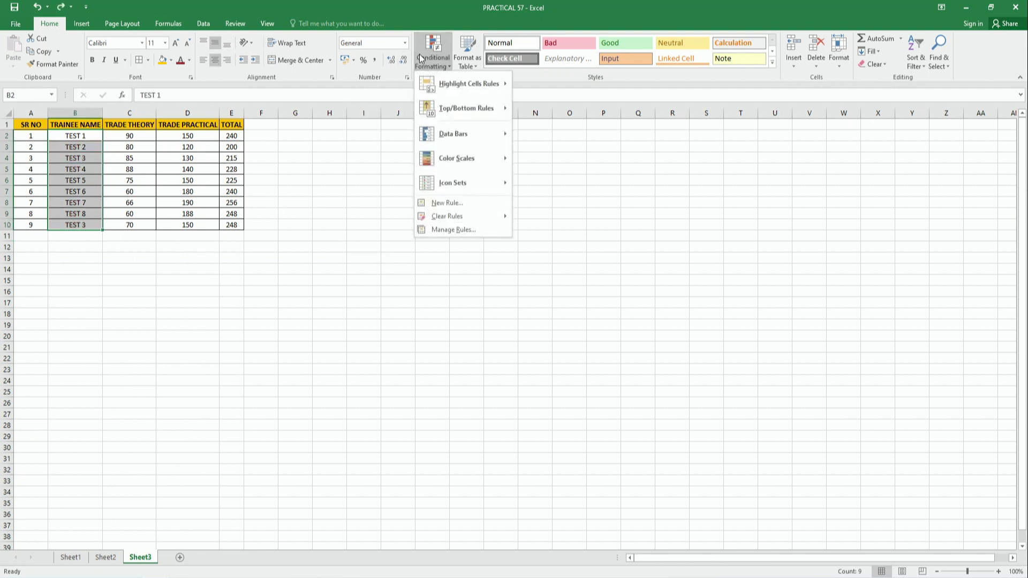
{"action": "mouse_move", "coordinate": [432, 103]}
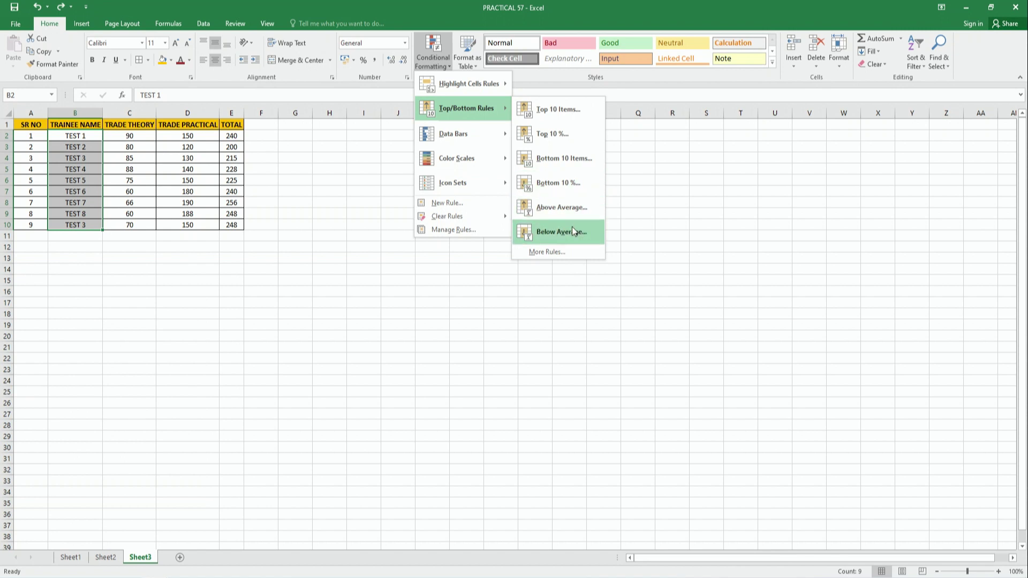
{"action": "left_click", "coordinate": [129, 136]}
Step: Apply a Top 3 Items highlight to TRADE THEORY scores C2:C10
{"action": "left_click_drag", "start_coordinate": [129, 136], "coordinate": [129, 225]}
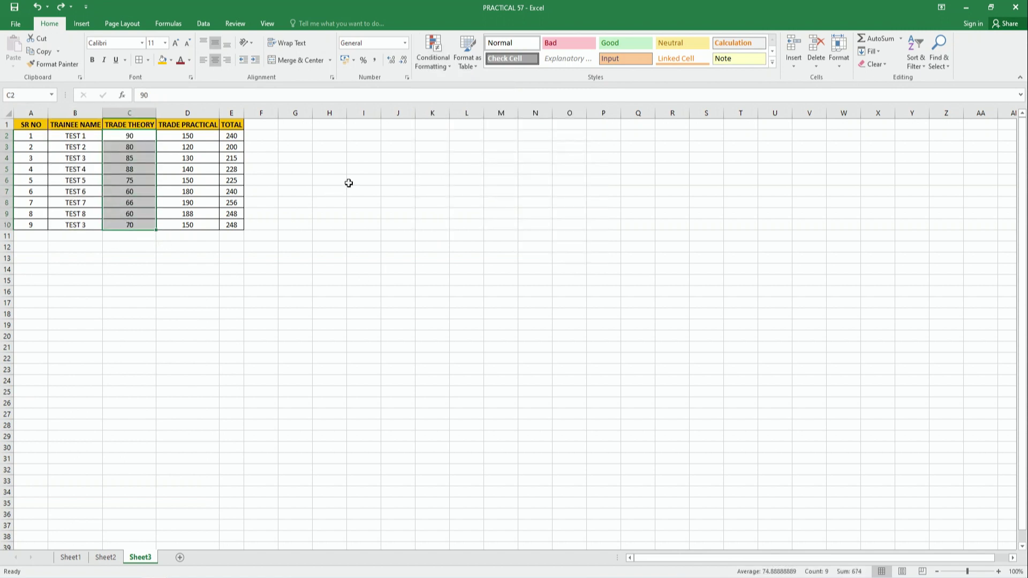
{"action": "left_click", "coordinate": [432, 59]}
{"action": "mouse_move", "coordinate": [432, 84]}
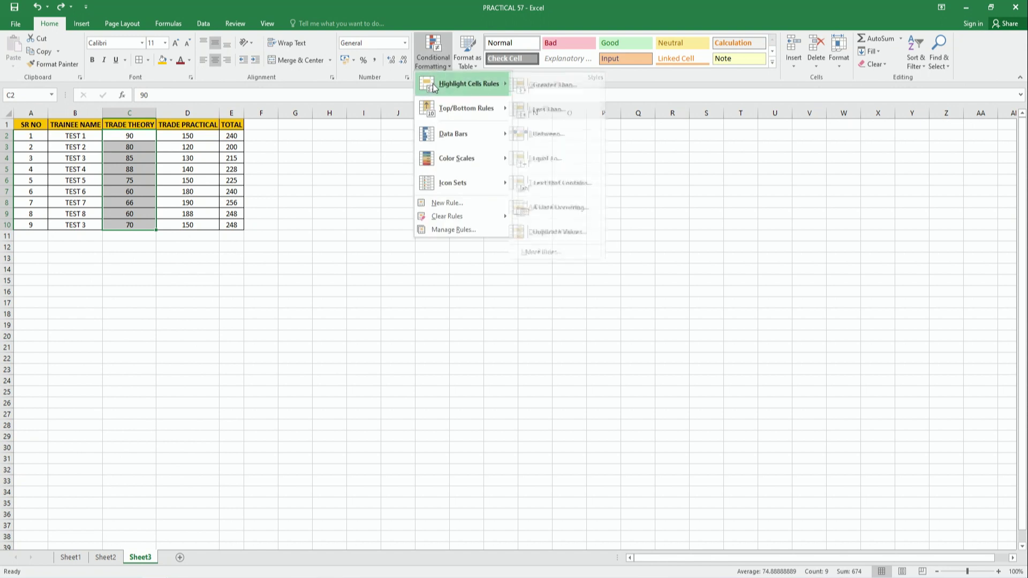
{"action": "mouse_move", "coordinate": [466, 108]}
{"action": "left_click", "coordinate": [553, 109]}
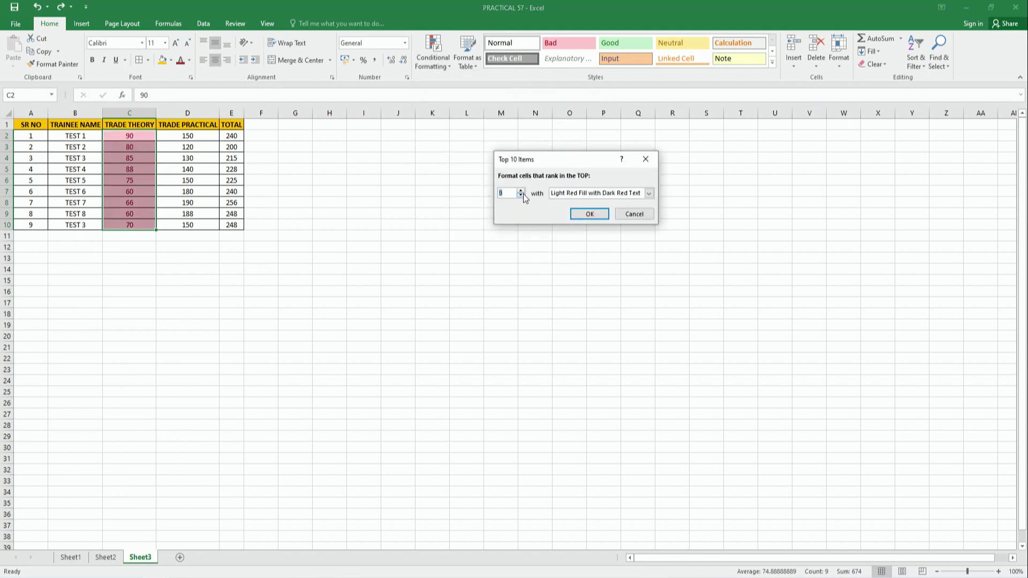
{"action": "left_click", "coordinate": [522, 195]}
{"action": "left_click", "coordinate": [521, 196]}
{"action": "left_click", "coordinate": [521, 196]}
{"action": "left_click", "coordinate": [522, 196]}
{"action": "left_click", "coordinate": [522, 195]}
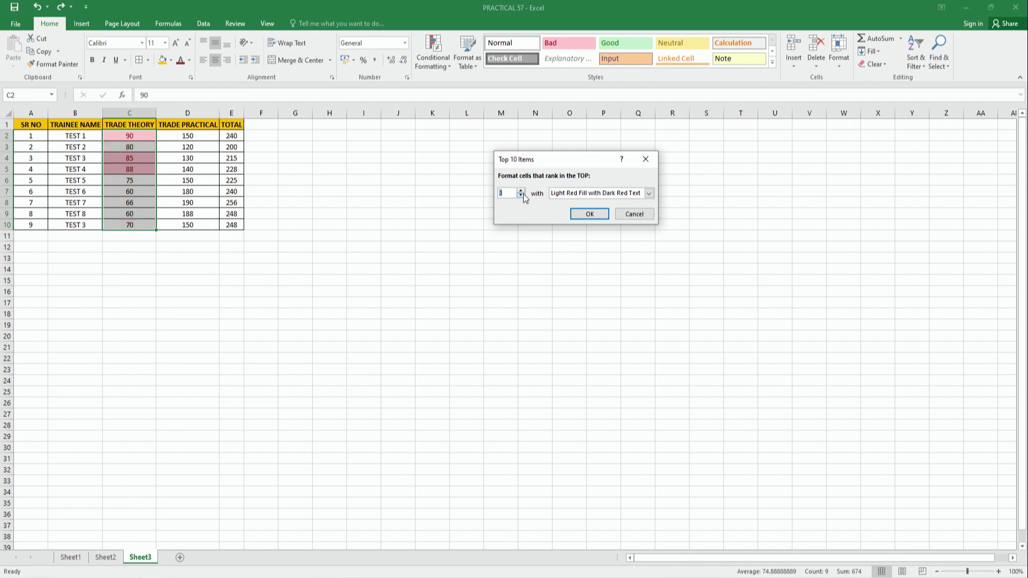
{"action": "left_click", "coordinate": [589, 213]}
Step: Check the highlighted top scores 90, 85 and 88 in C2, C4 and C5
{"action": "left_click", "coordinate": [241, 270]}
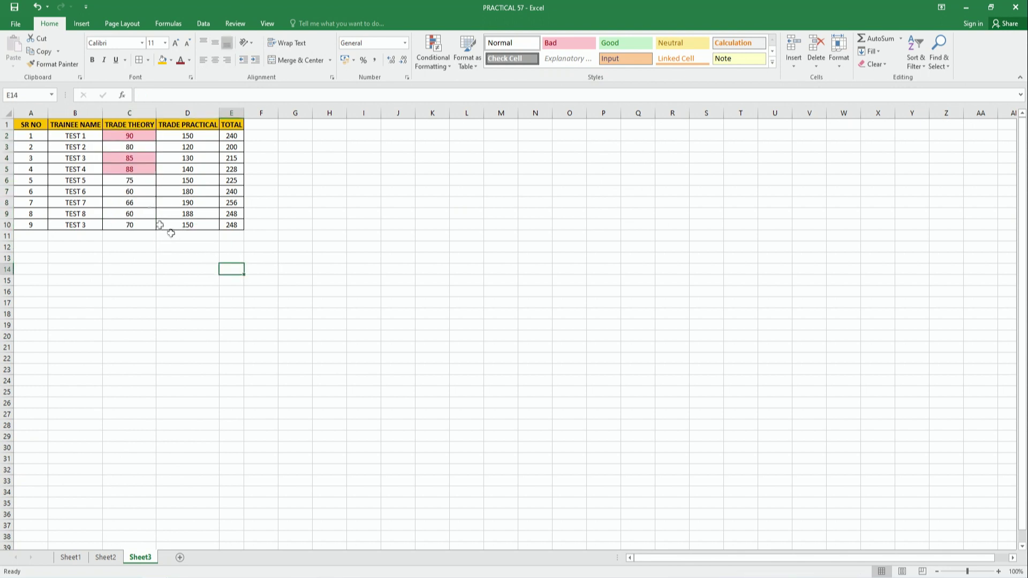
{"action": "left_click", "coordinate": [144, 135]}
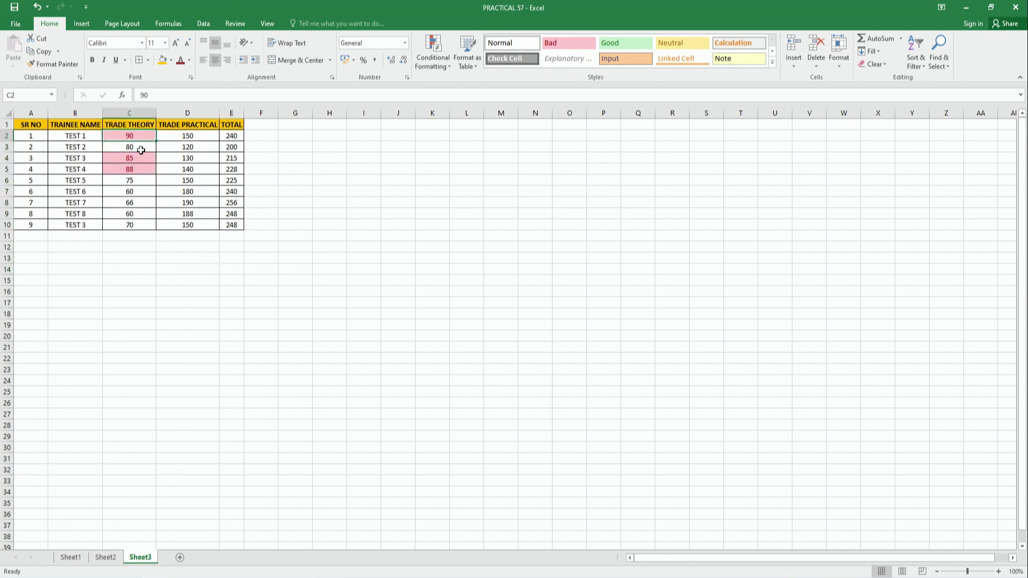
{"action": "left_click", "coordinate": [137, 161]}
{"action": "left_click", "coordinate": [135, 168]}
{"action": "left_click", "coordinate": [141, 159]}
{"action": "left_click", "coordinate": [148, 139]}
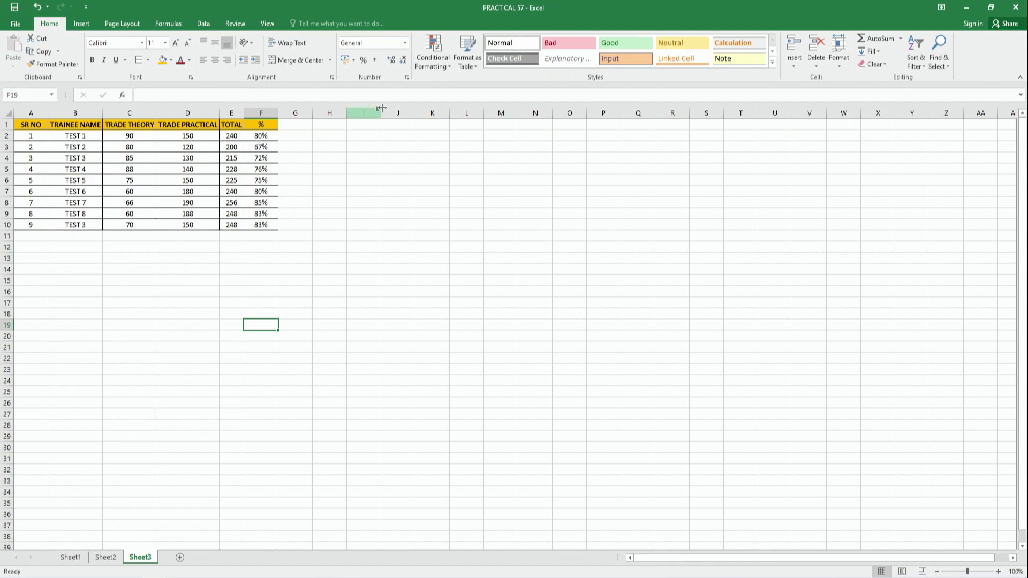
Step: Look through the Conditional Formatting menu options without applying anything
{"action": "left_click", "coordinate": [432, 60]}
{"action": "mouse_move", "coordinate": [466, 108]}
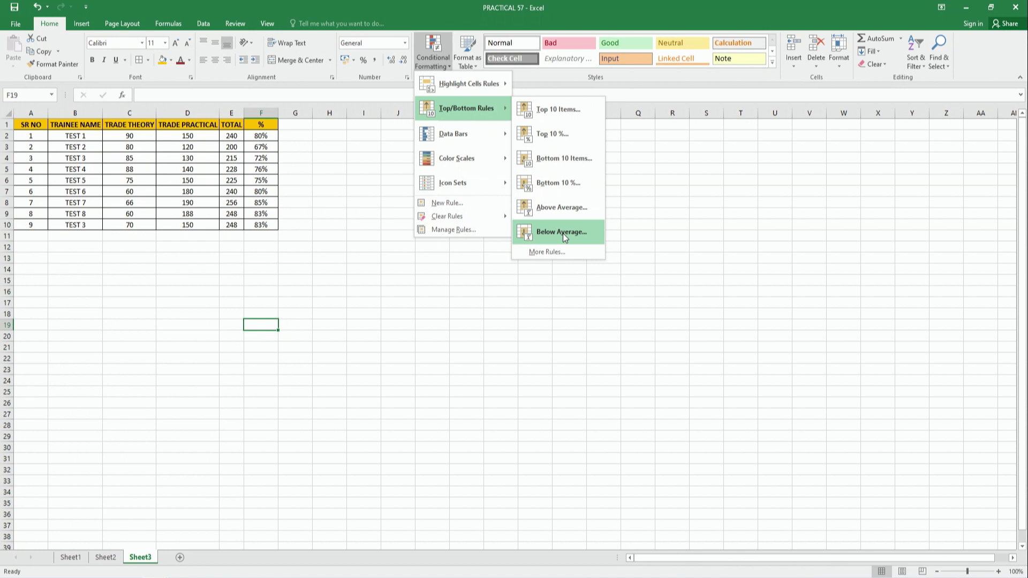
{"action": "left_click", "coordinate": [351, 132]}
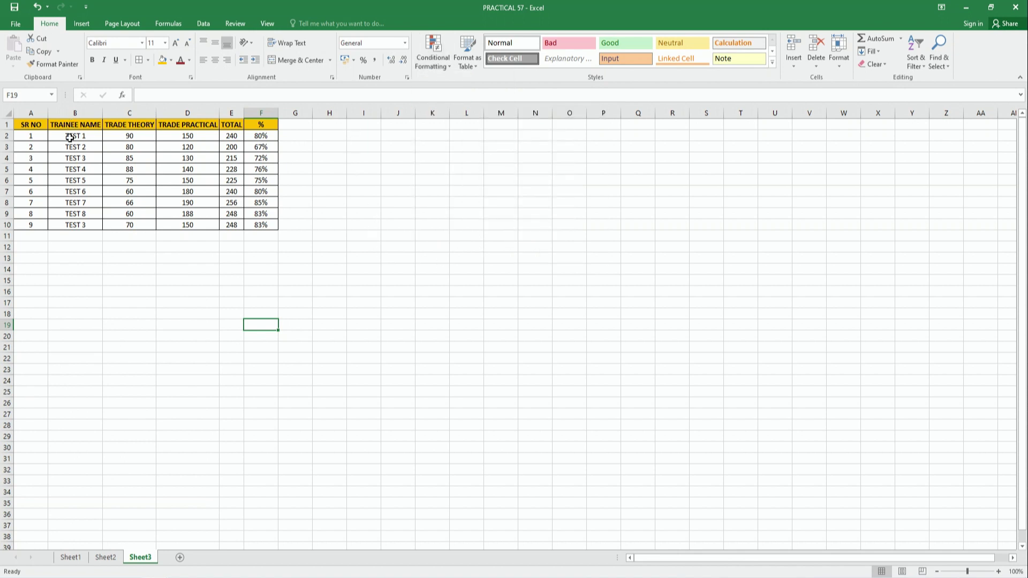
{"action": "left_click", "coordinate": [433, 54]}
{"action": "mouse_move", "coordinate": [449, 133]}
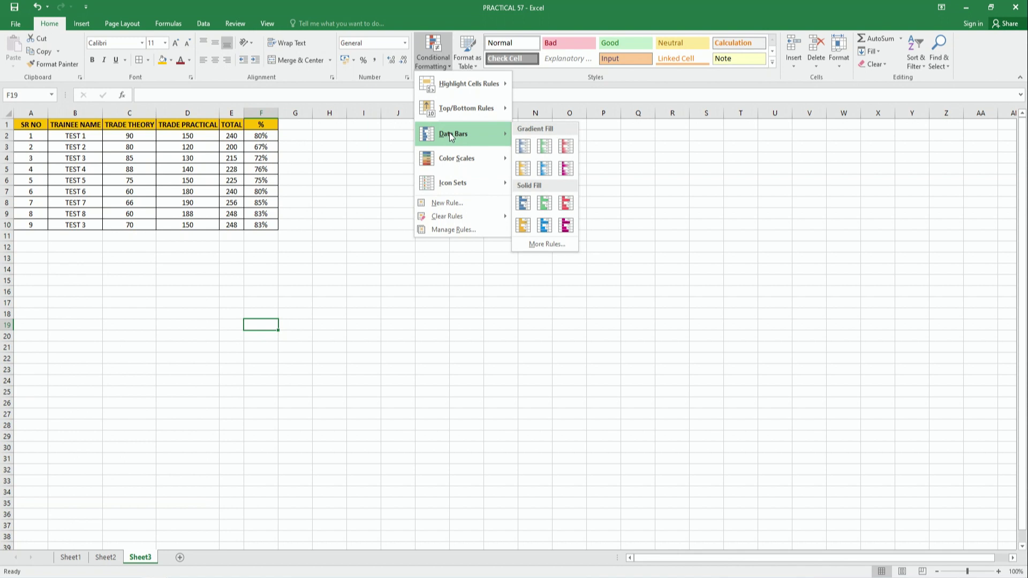
Step: Give C2:C10 Blue Gradient Fill data bars and check the bars for 80 and 90
{"action": "left_click_drag", "start_coordinate": [130, 135], "coordinate": [130, 225]}
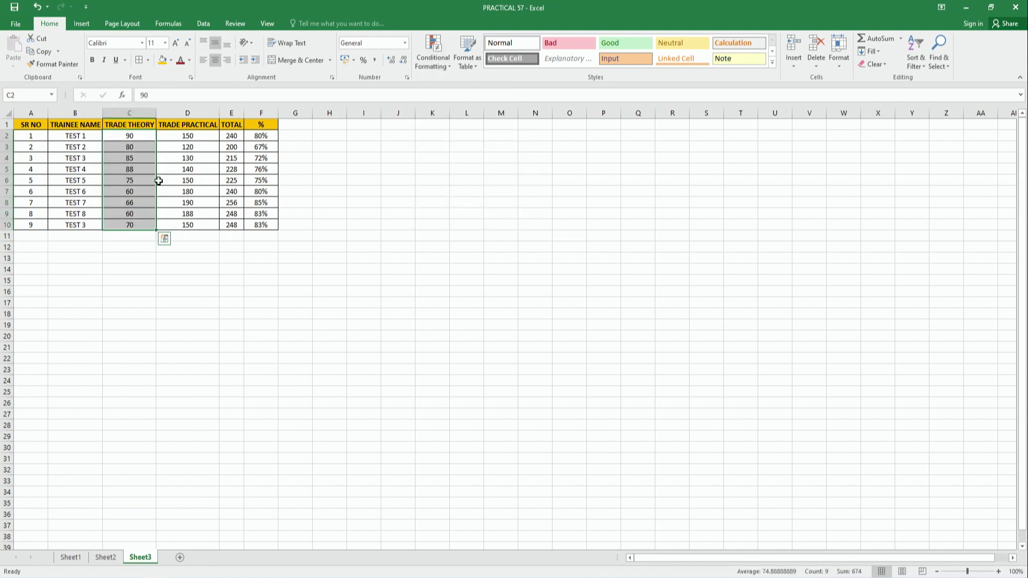
{"action": "left_click", "coordinate": [433, 58]}
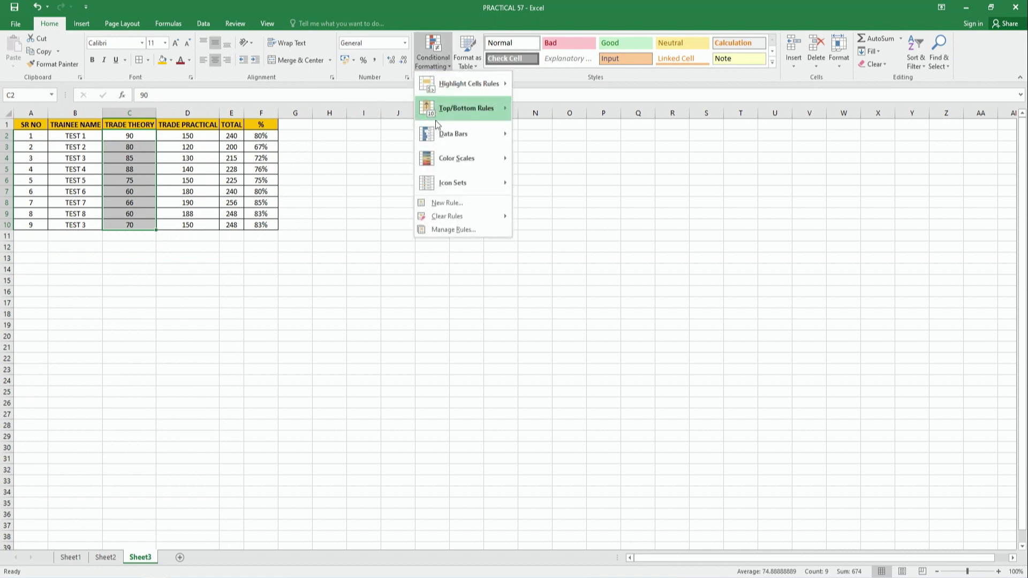
{"action": "mouse_move", "coordinate": [435, 135]}
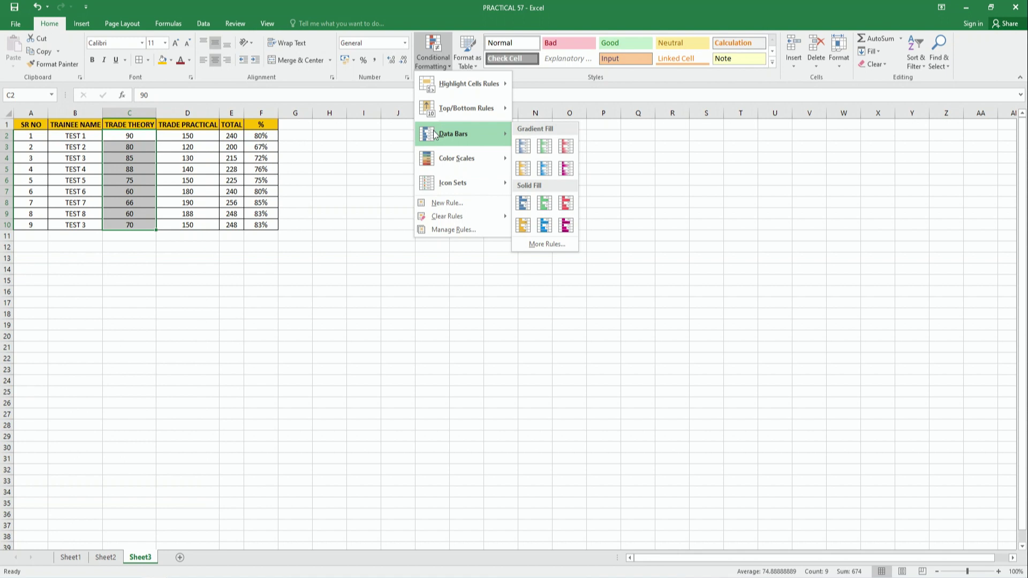
{"action": "left_click", "coordinate": [440, 60]}
{"action": "left_click", "coordinate": [440, 60]}
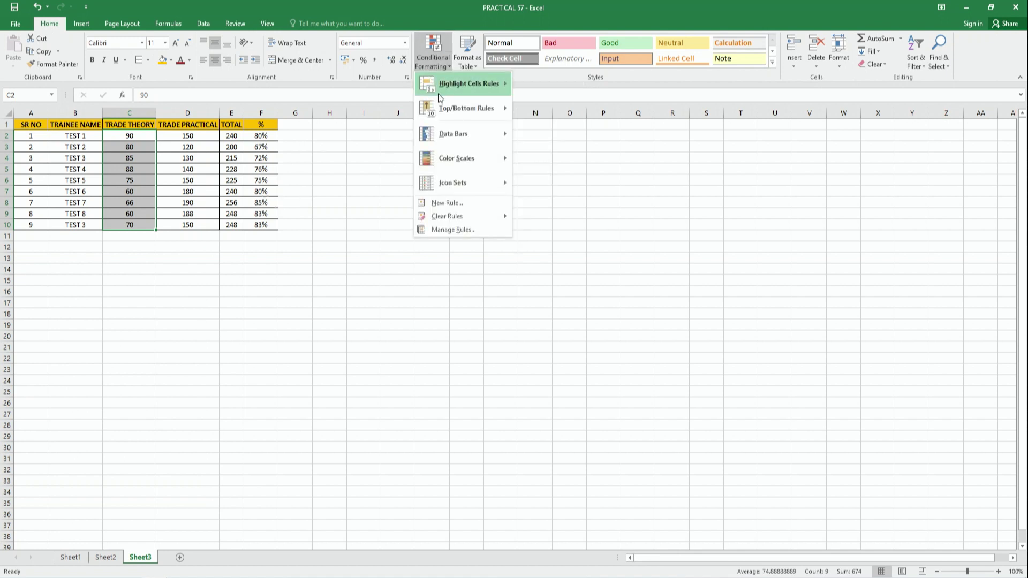
{"action": "mouse_move", "coordinate": [442, 138]}
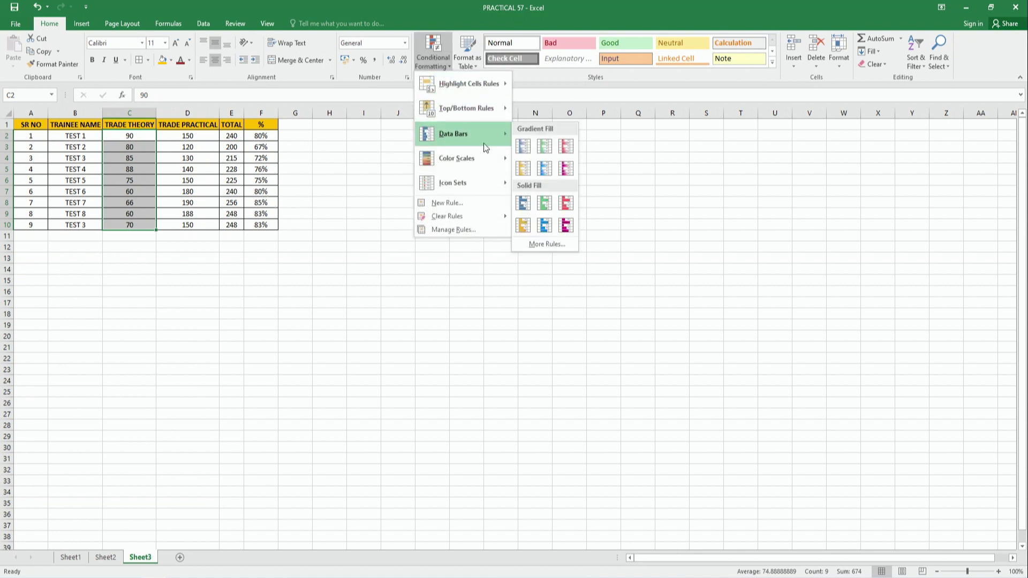
{"action": "left_click", "coordinate": [524, 146]}
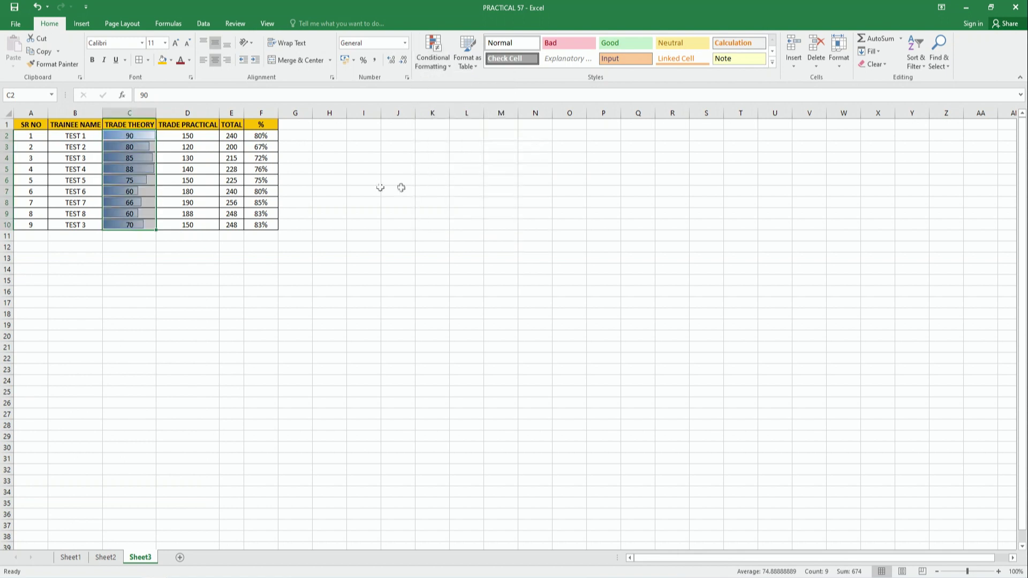
{"action": "left_click", "coordinate": [140, 156]}
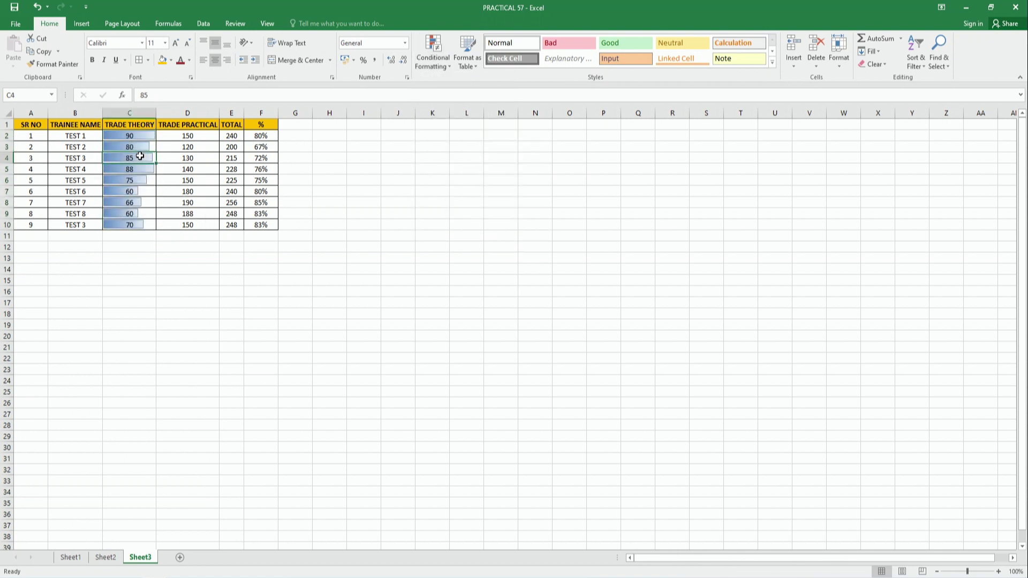
{"action": "left_click", "coordinate": [140, 145]}
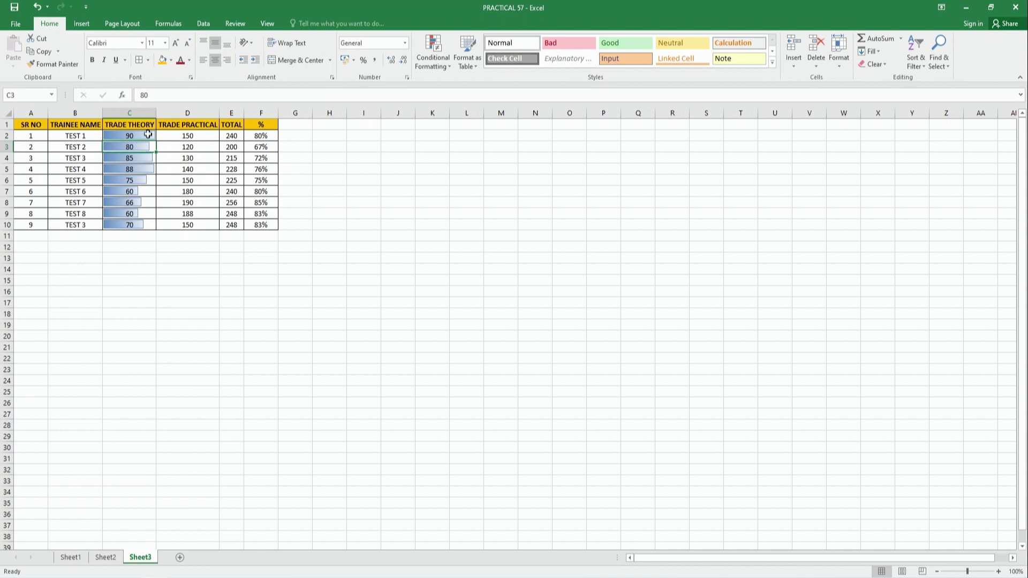
{"action": "left_click", "coordinate": [148, 135]}
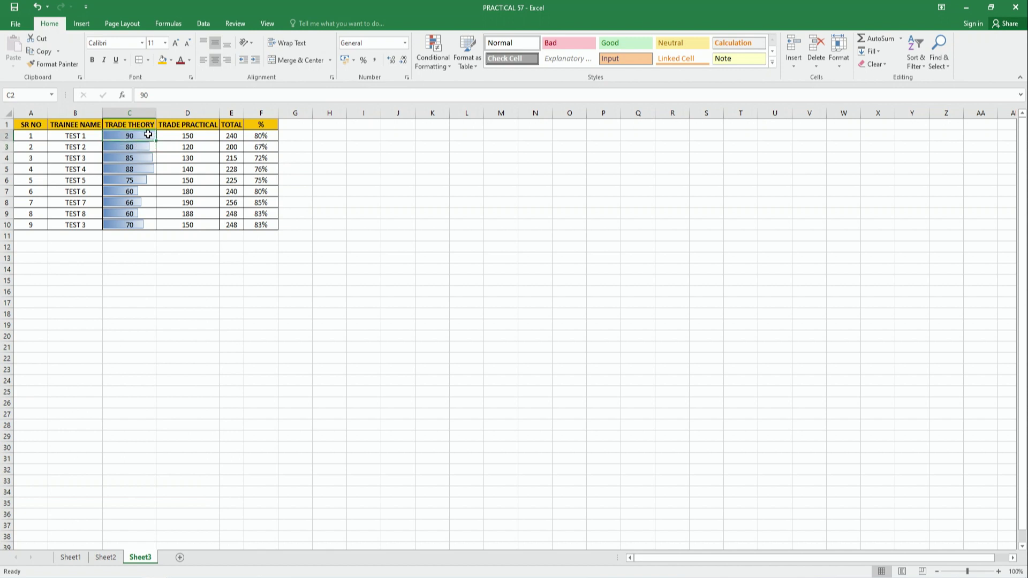
Step: Shade the TRADE PRACTICAL scores D2:D10 with the Green-Yellow-Red color scale
{"action": "left_click_drag", "start_coordinate": [210, 137], "coordinate": [206, 225]}
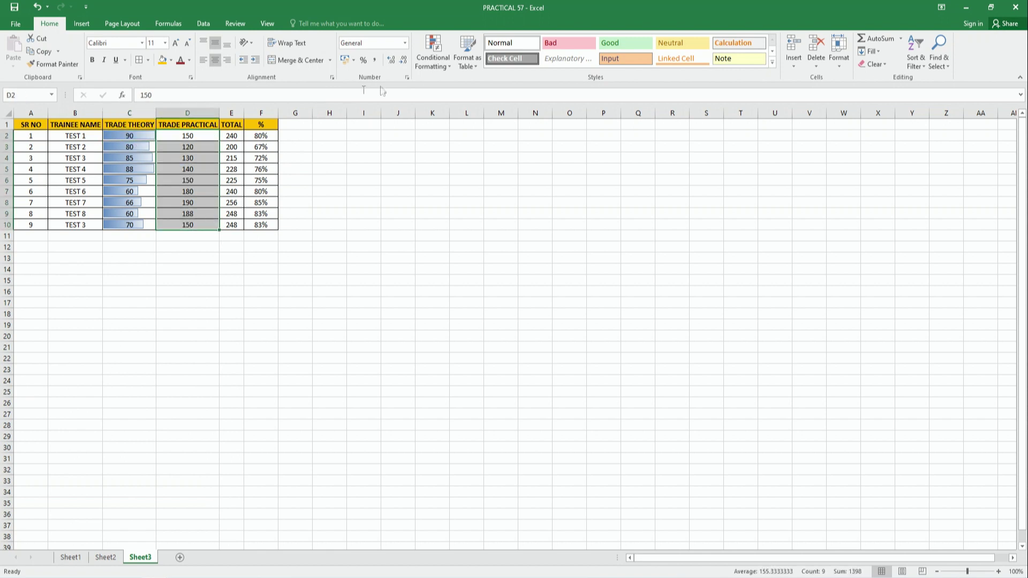
{"action": "left_click", "coordinate": [432, 65]}
{"action": "mouse_move", "coordinate": [478, 161]}
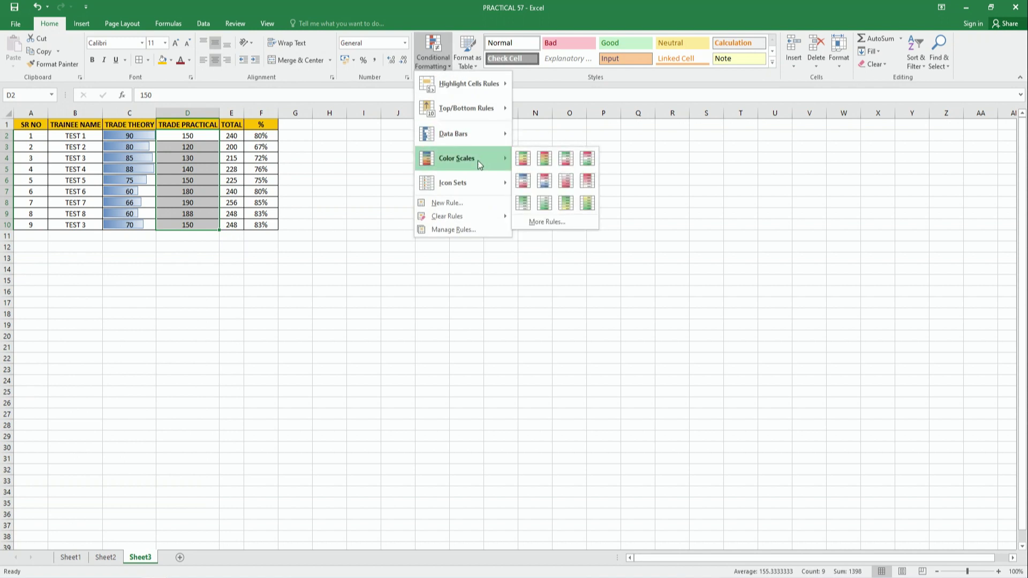
{"action": "left_click", "coordinate": [523, 158]}
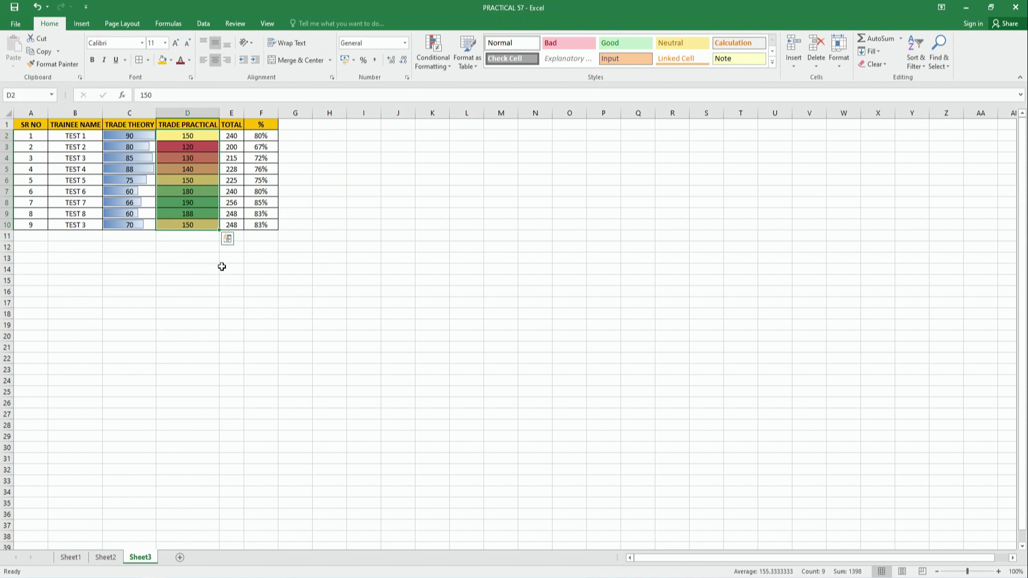
Step: Show the Color Scales presets again and dismiss them without applying another scale
{"action": "left_click", "coordinate": [433, 53]}
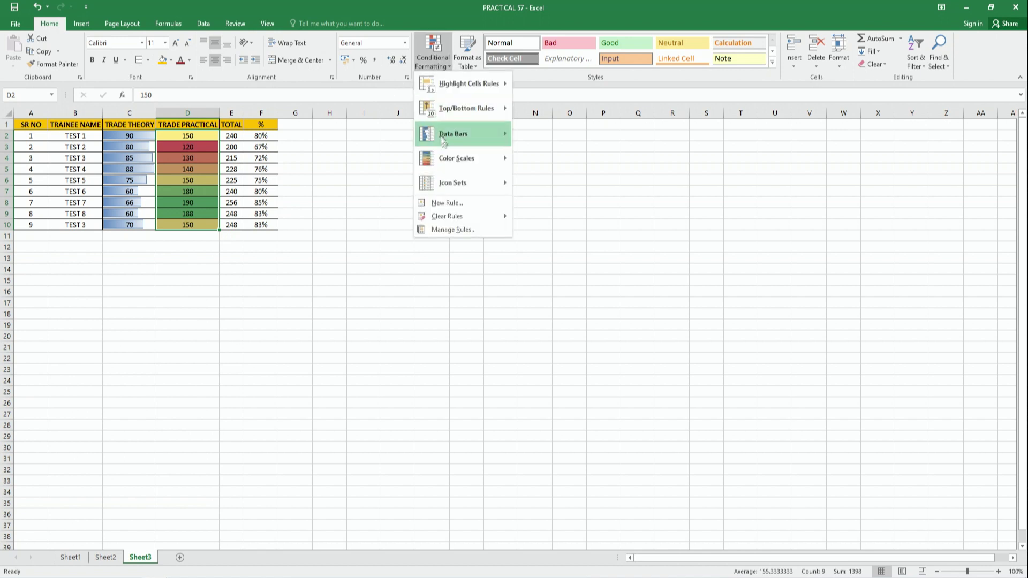
{"action": "mouse_move", "coordinate": [448, 160]}
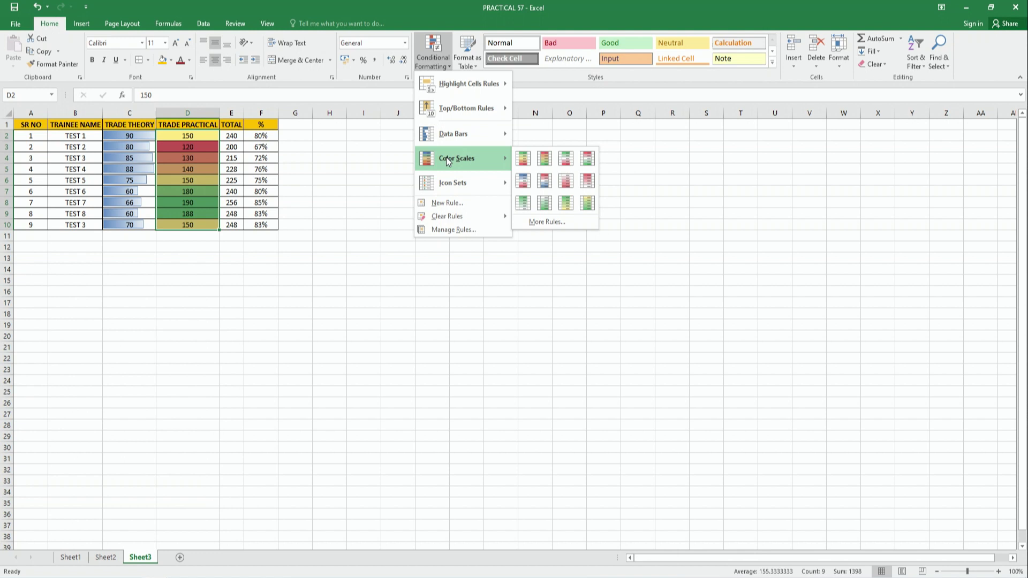
{"action": "left_click", "coordinate": [222, 234]}
Step: Add the 3 Arrows icon set to totals E2:E10 and widen column E to fit
{"action": "left_click_drag", "start_coordinate": [230, 136], "coordinate": [232, 225]}
{"action": "left_click", "coordinate": [433, 54]}
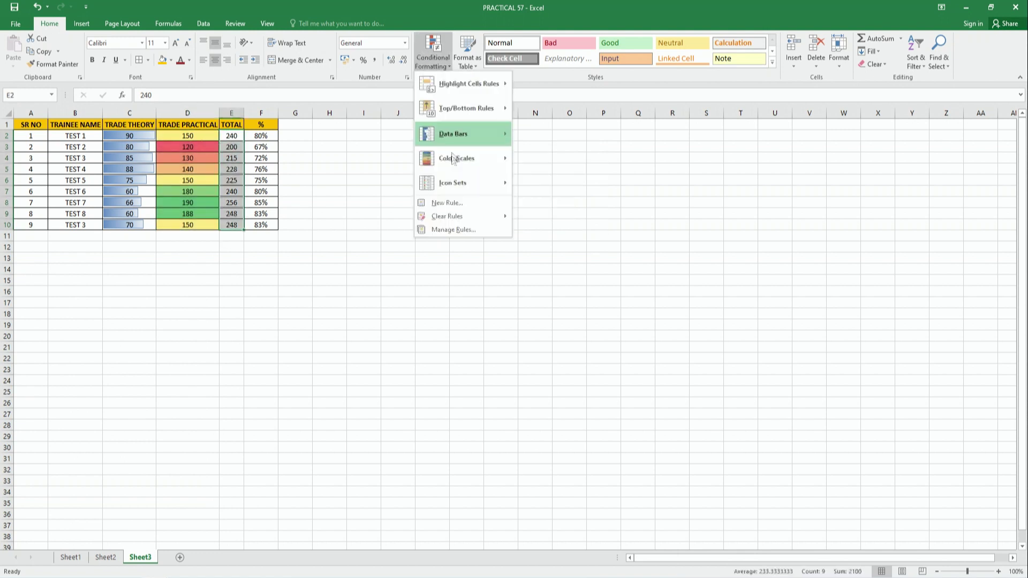
{"action": "mouse_move", "coordinate": [450, 185]}
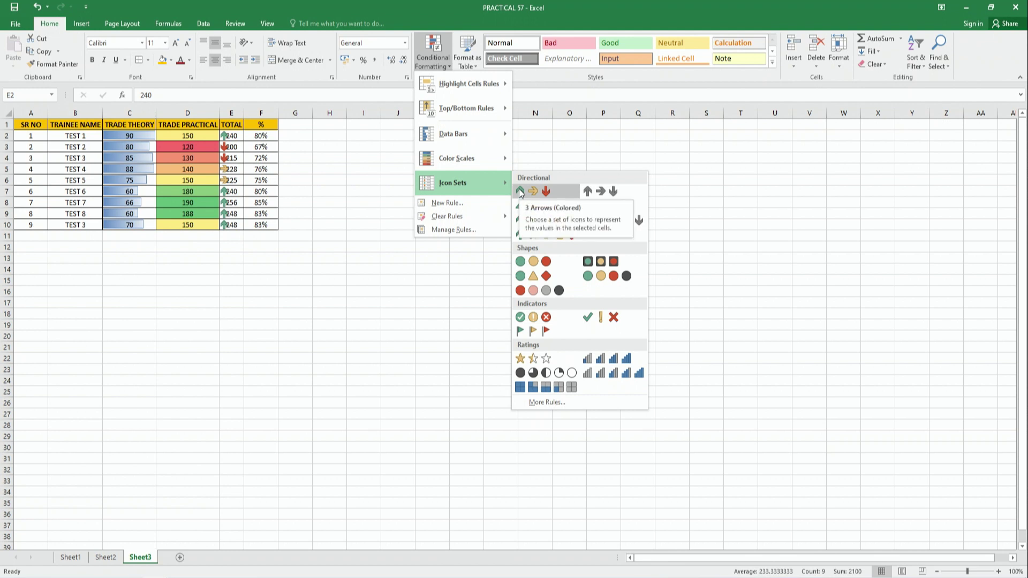
{"action": "left_click", "coordinate": [546, 191]}
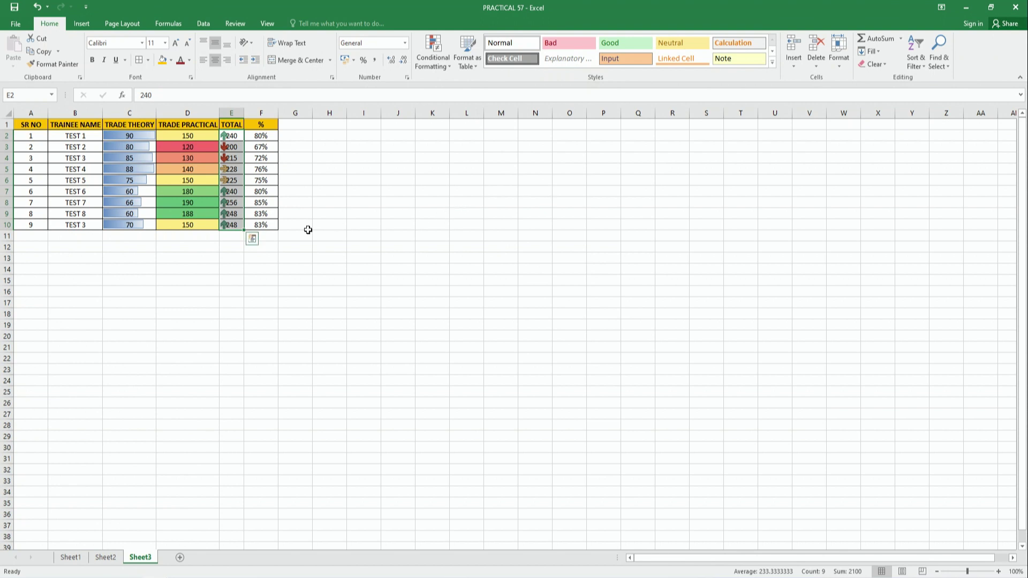
{"action": "left_click_drag", "start_coordinate": [244, 113], "coordinate": [272, 115]}
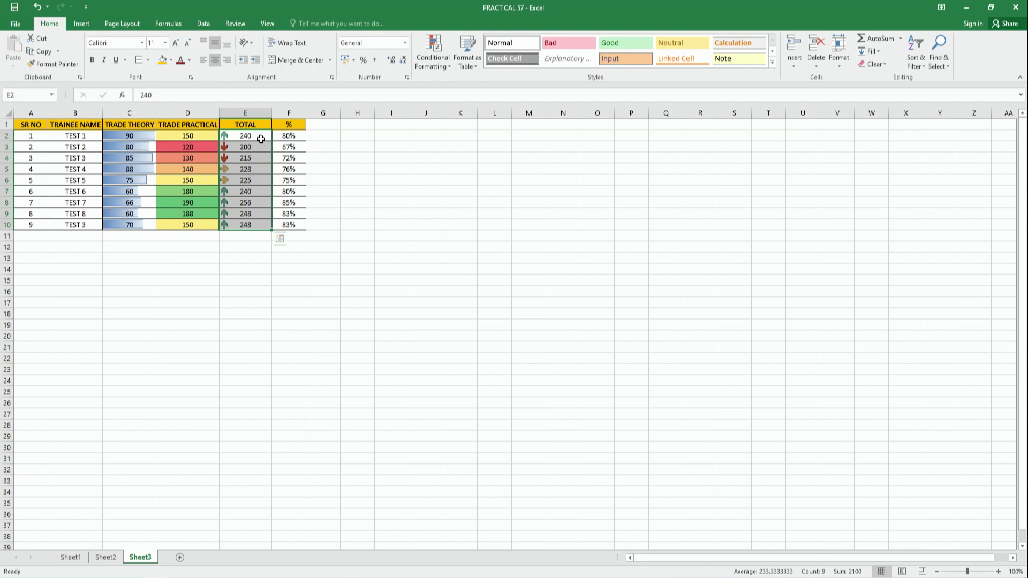
{"action": "left_click", "coordinate": [431, 68]}
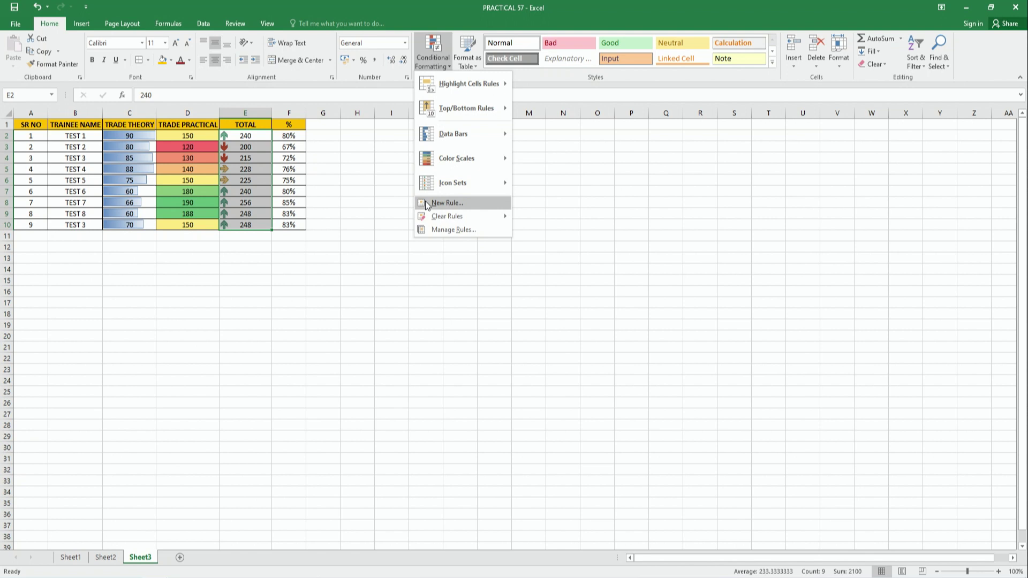
{"action": "left_click", "coordinate": [445, 203]}
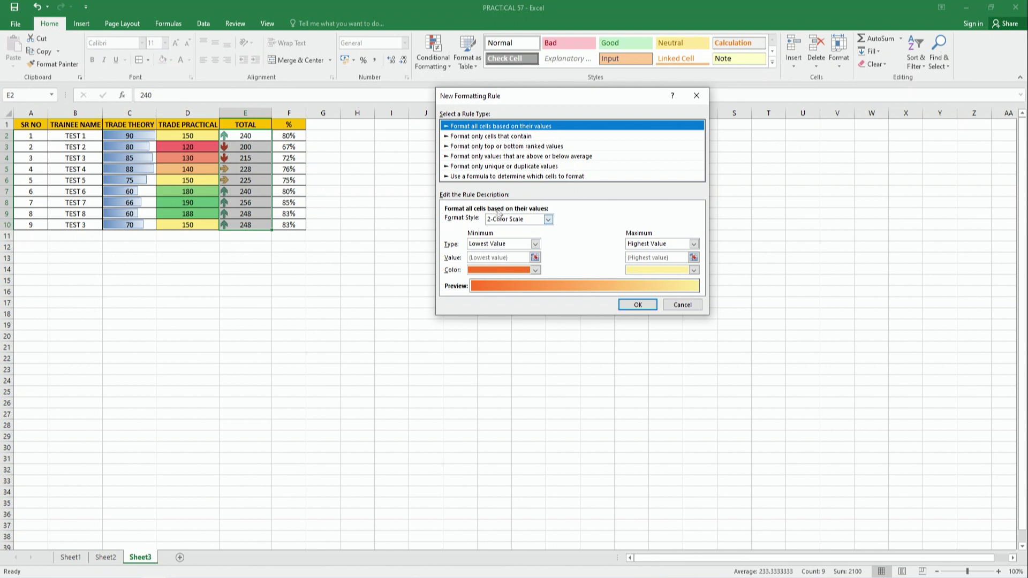
{"action": "left_click", "coordinate": [707, 99]}
{"action": "left_click", "coordinate": [432, 53]}
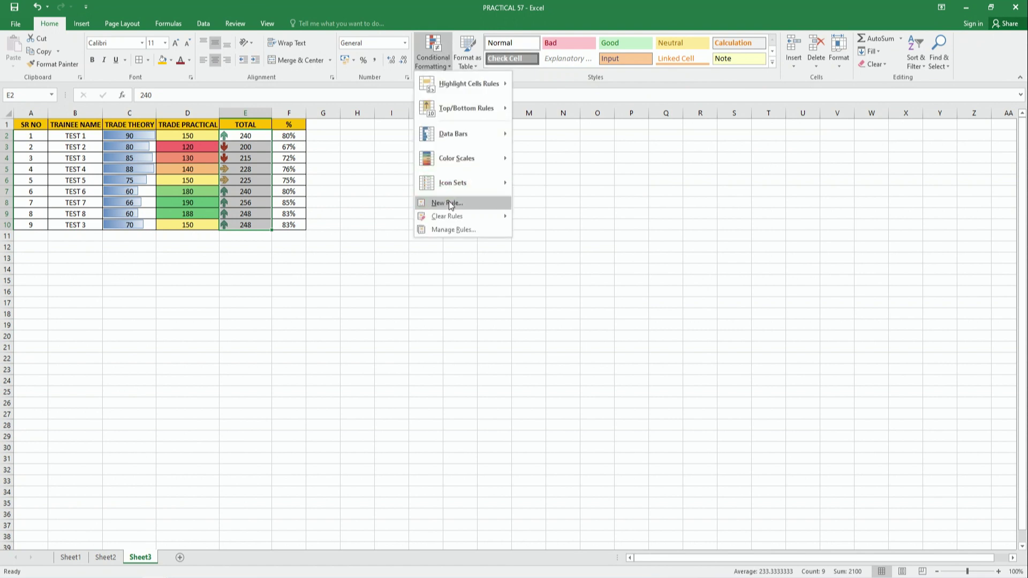
{"action": "left_click", "coordinate": [483, 203]}
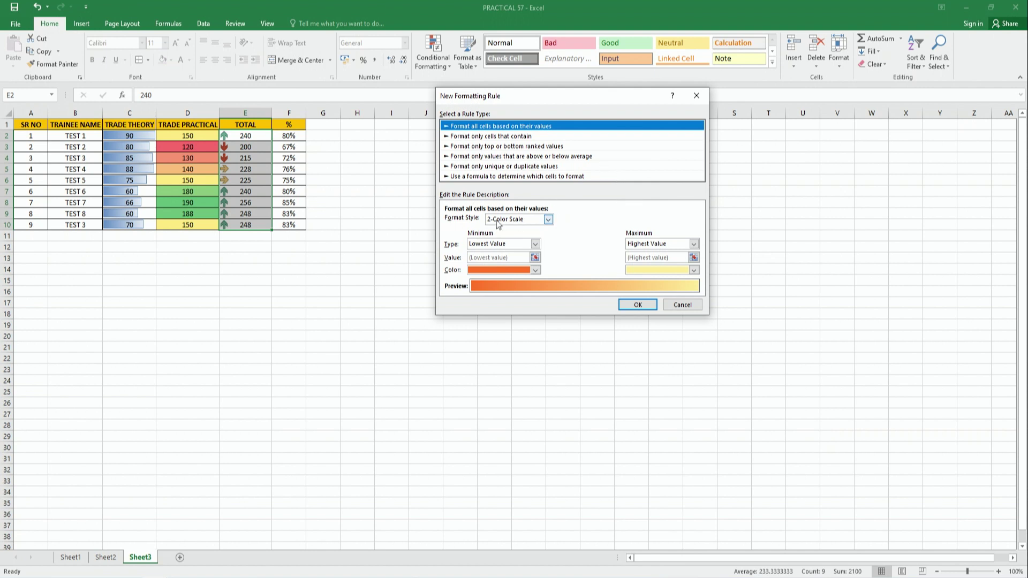
{"action": "left_click", "coordinate": [526, 222]}
{"action": "left_click", "coordinate": [517, 239]}
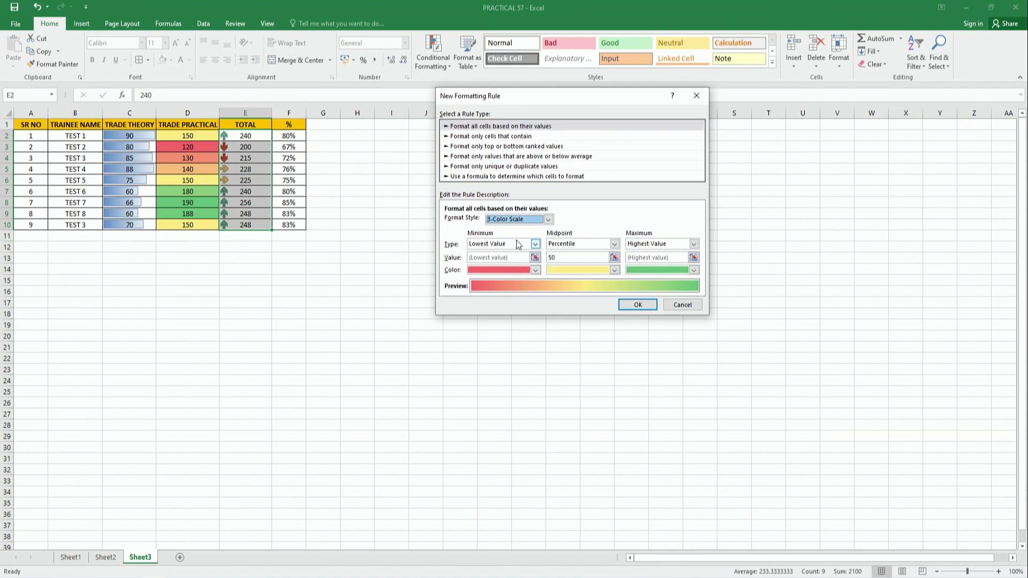
{"action": "left_click", "coordinate": [519, 244]}
{"action": "left_click", "coordinate": [509, 263]}
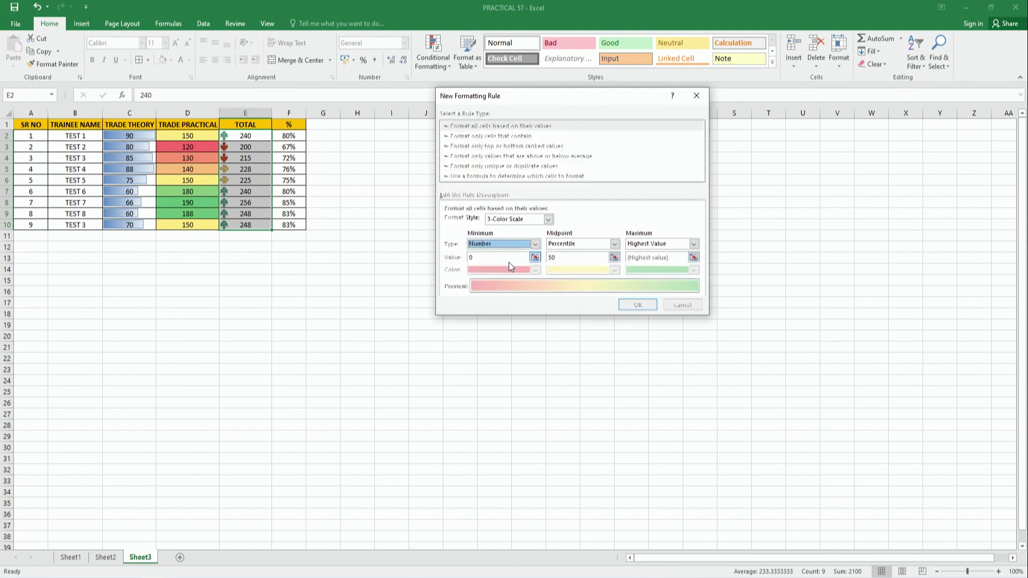
{"action": "left_click", "coordinate": [593, 245]}
{"action": "left_click", "coordinate": [587, 255]}
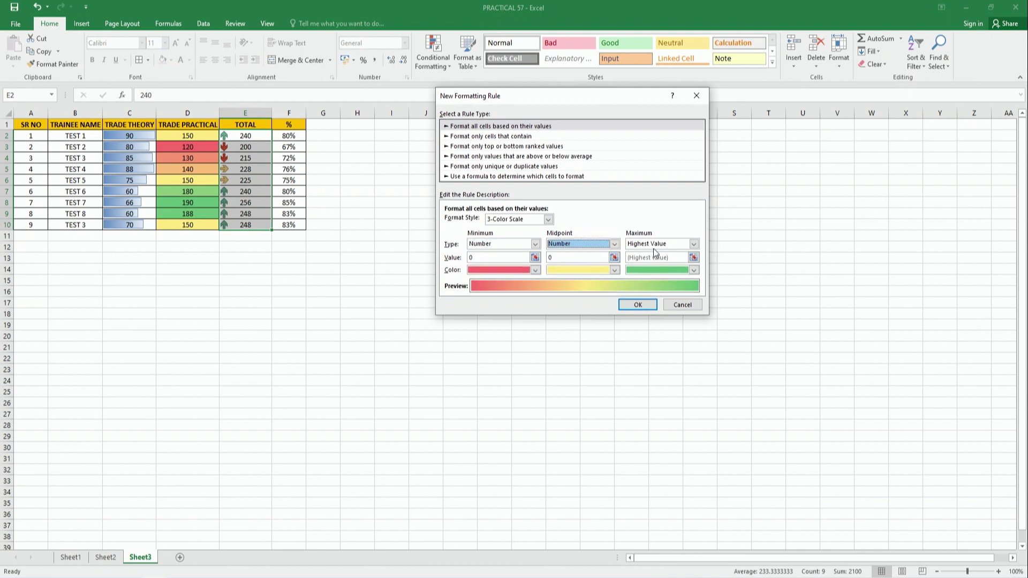
{"action": "left_click", "coordinate": [653, 246]}
{"action": "left_click", "coordinate": [664, 255]}
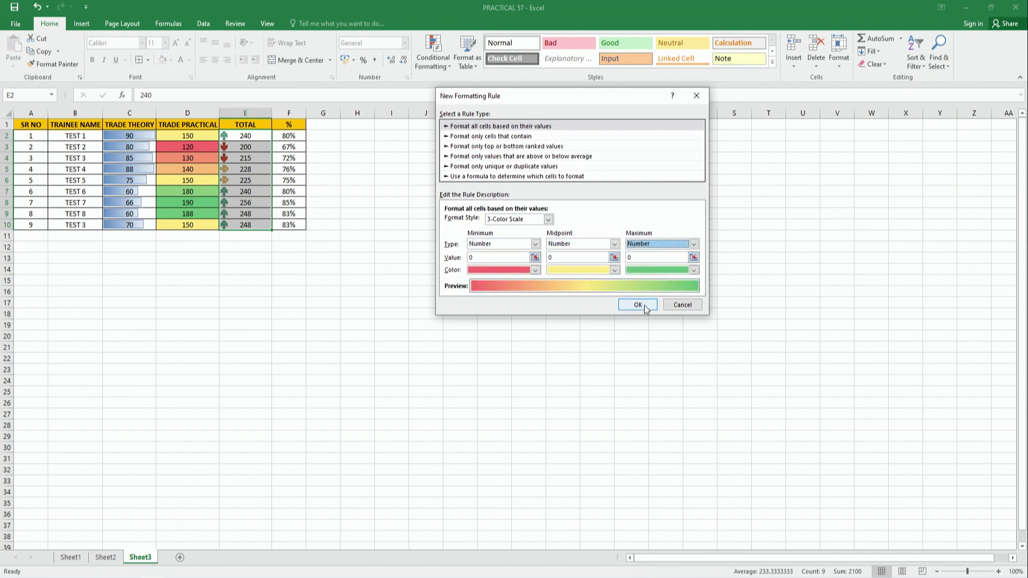
{"action": "left_click", "coordinate": [685, 305]}
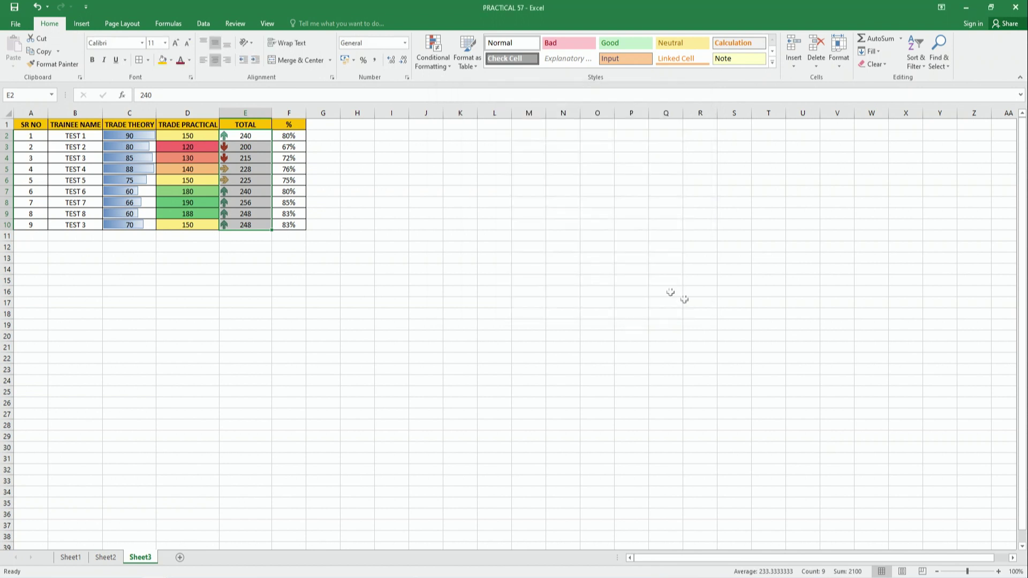
Step: Browse the Clear Rules options in Conditional Formatting without clearing anything
{"action": "left_click", "coordinate": [419, 63]}
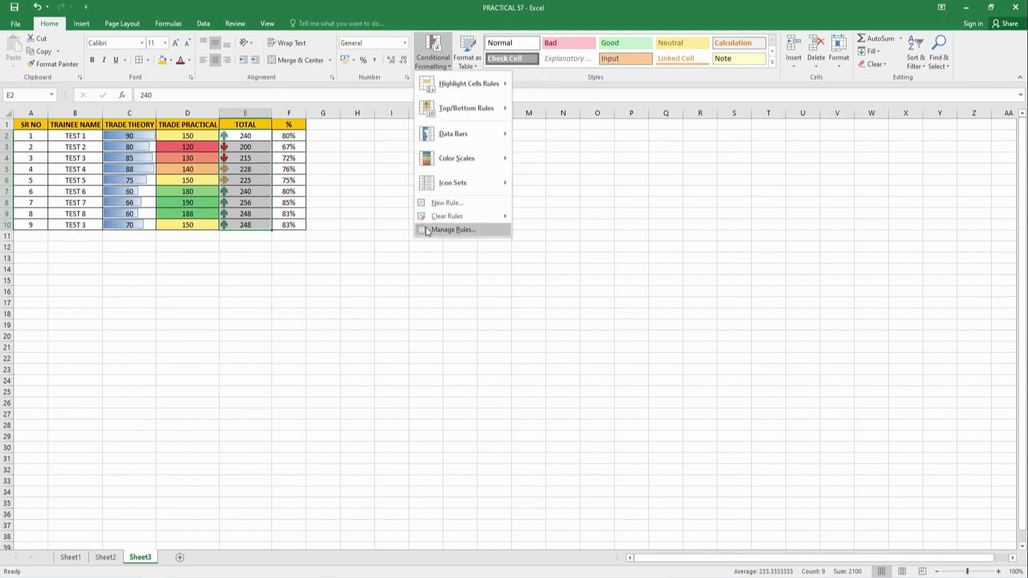
{"action": "left_click", "coordinate": [330, 216]}
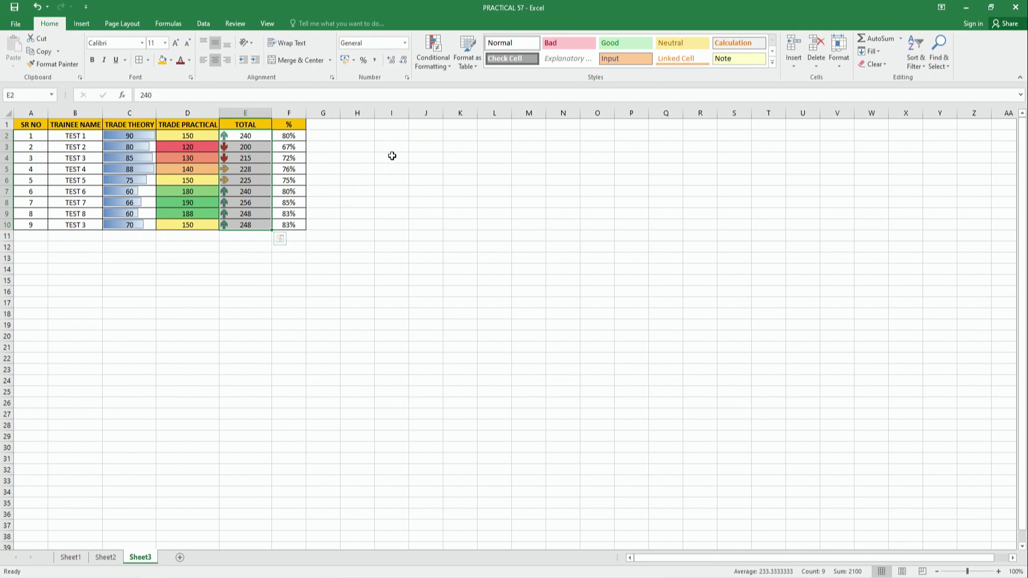
{"action": "left_click", "coordinate": [442, 62]}
{"action": "mouse_move", "coordinate": [435, 220]}
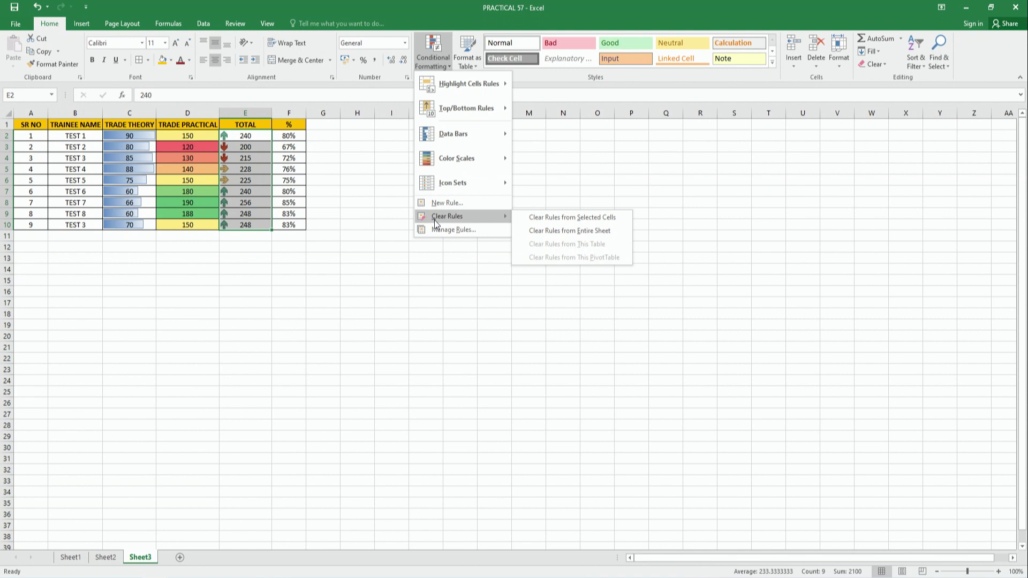
{"action": "left_click", "coordinate": [365, 158]}
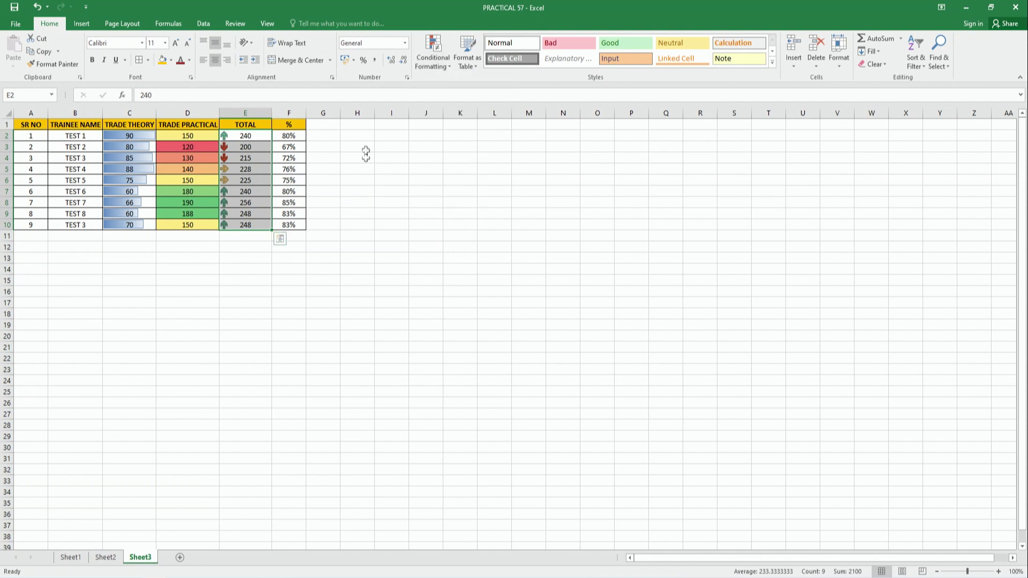
{"action": "left_click", "coordinate": [443, 63]}
{"action": "mouse_move", "coordinate": [506, 220]}
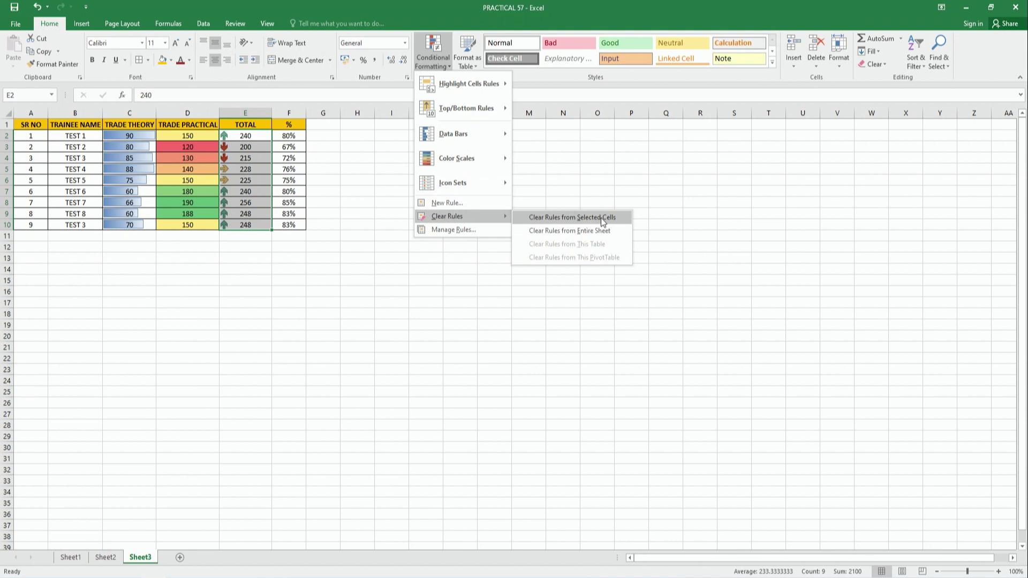
{"action": "left_click", "coordinate": [402, 279]}
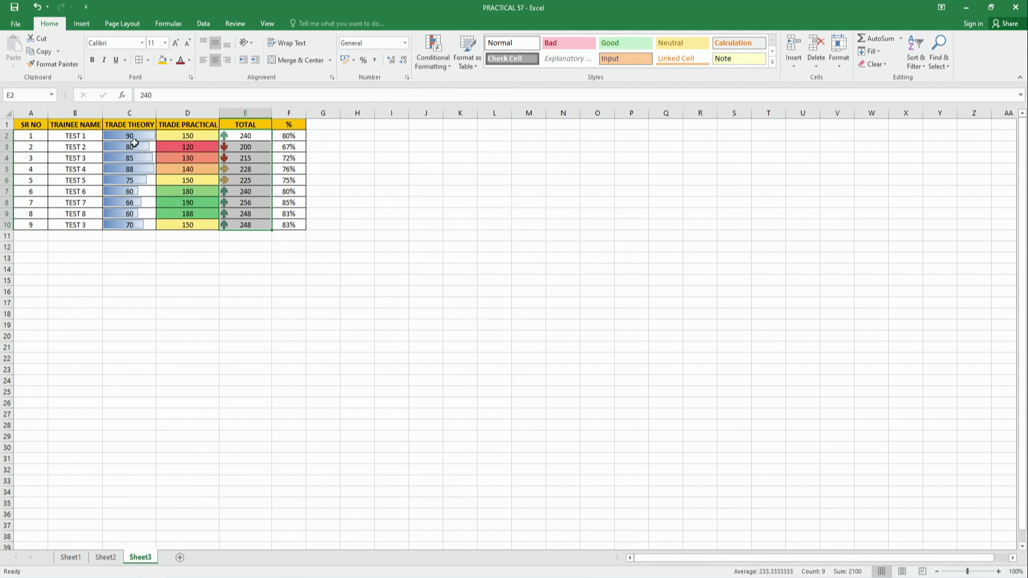
Step: Clear the data bar rules from the selected Trade Theory cells C2:C10
{"action": "left_click_drag", "start_coordinate": [131, 135], "coordinate": [131, 222]}
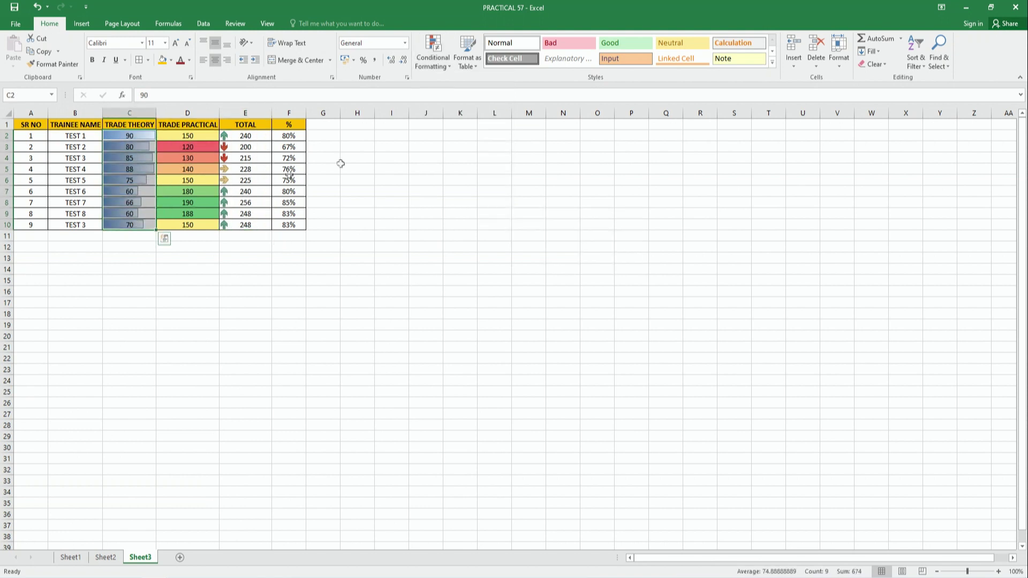
{"action": "left_click", "coordinate": [434, 62]}
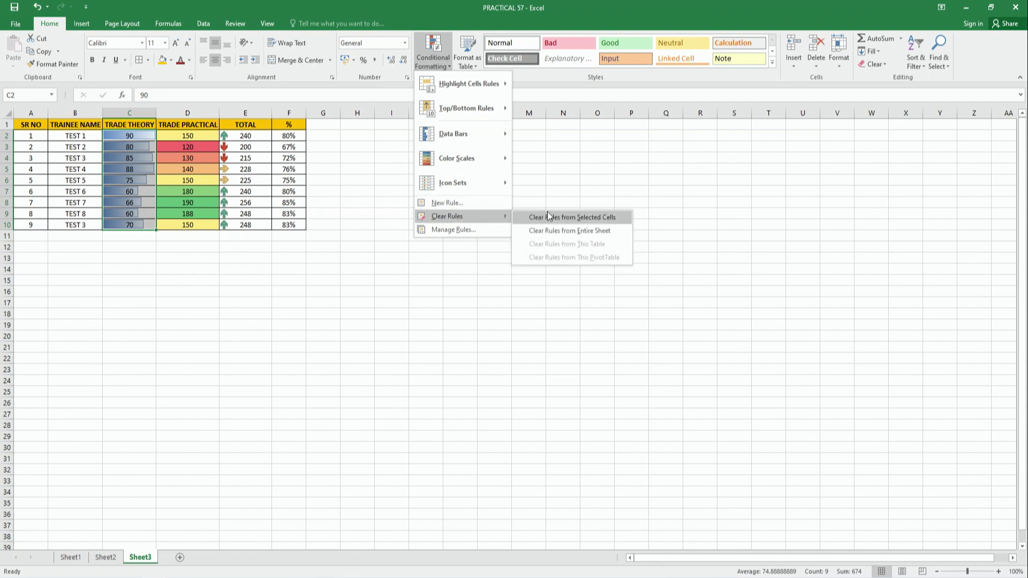
{"action": "left_click", "coordinate": [549, 216]}
{"action": "left_click", "coordinate": [226, 283]}
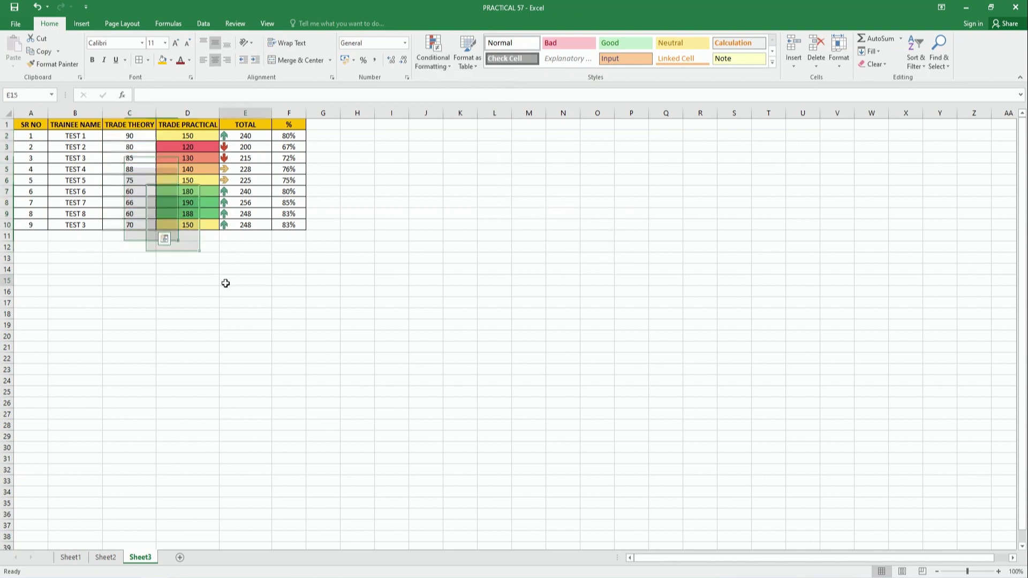
Step: Clear all conditional formatting rules from the entire sheet, leaving D4 and the totals plain
{"action": "left_click_drag", "start_coordinate": [188, 135], "coordinate": [187, 225]}
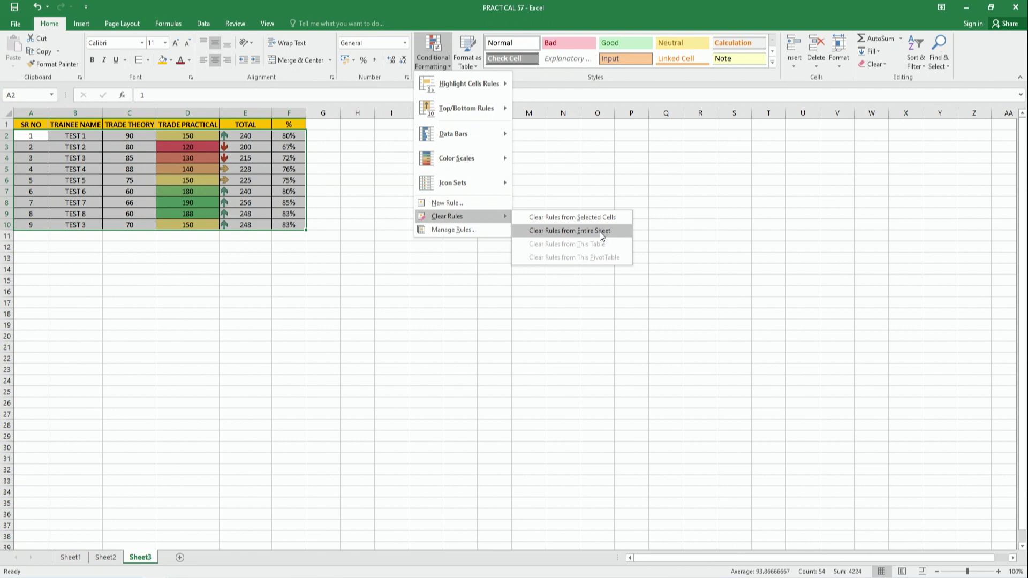
{"action": "left_click", "coordinate": [601, 233]}
{"action": "left_click", "coordinate": [211, 259]}
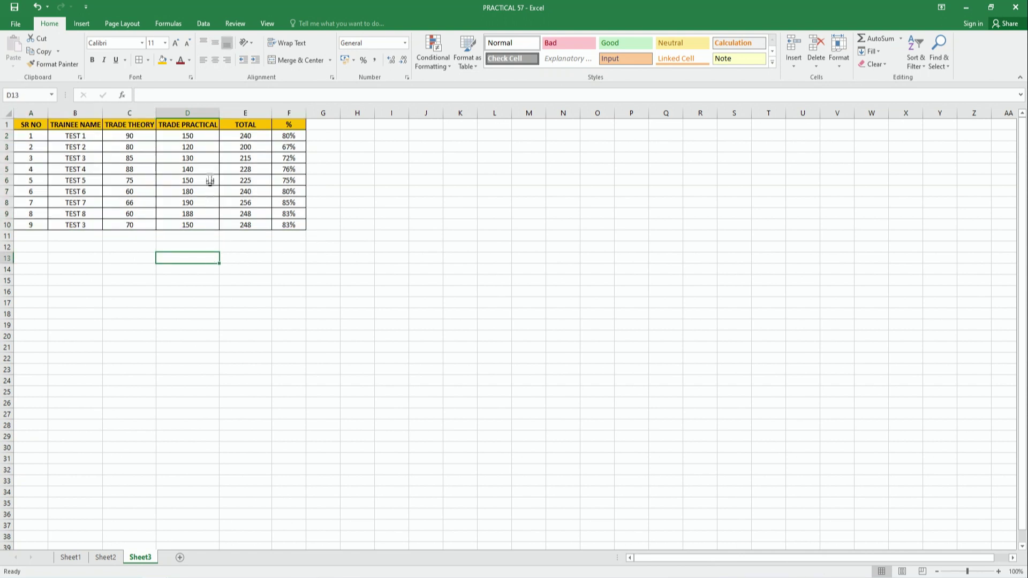
{"action": "left_click", "coordinate": [211, 157]}
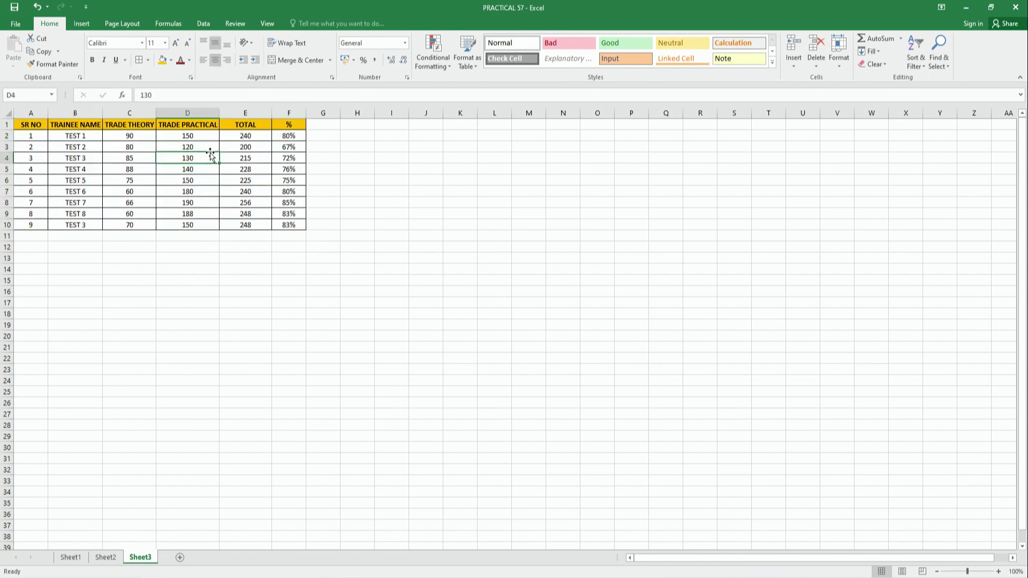